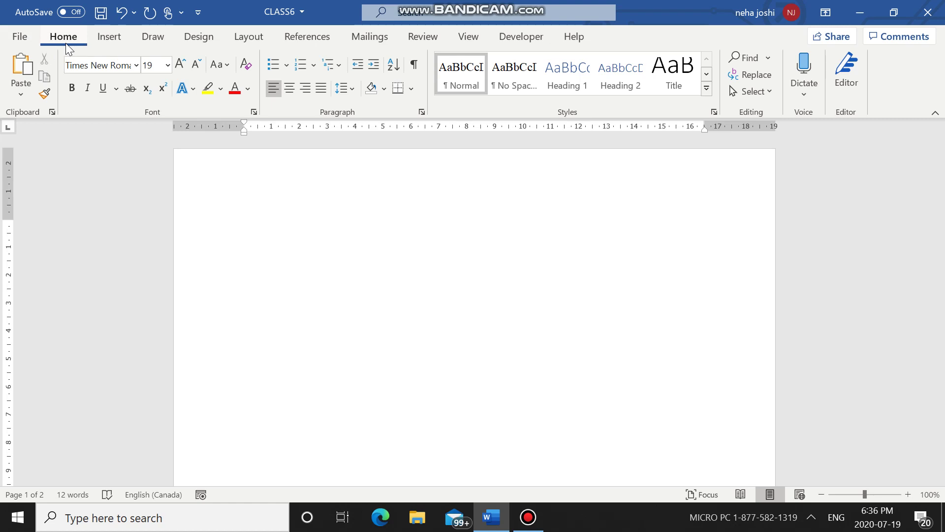
Insert a table with five columns and five rows at the start of the blank page.
left_click(105, 42)
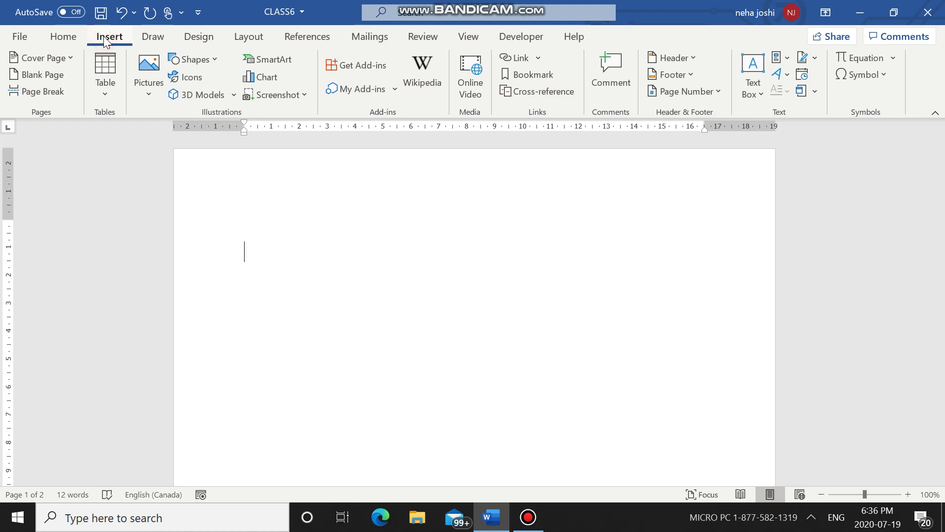
left_click(104, 96)
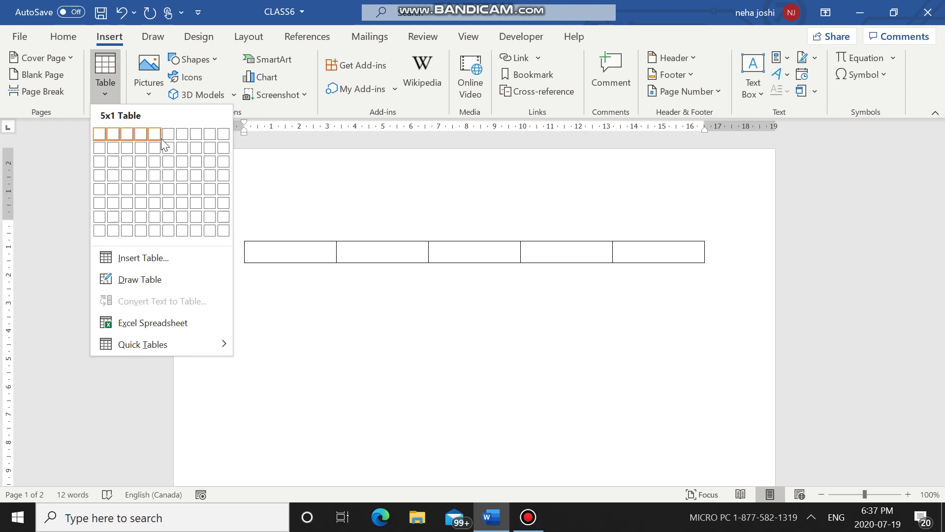
left_click(158, 188)
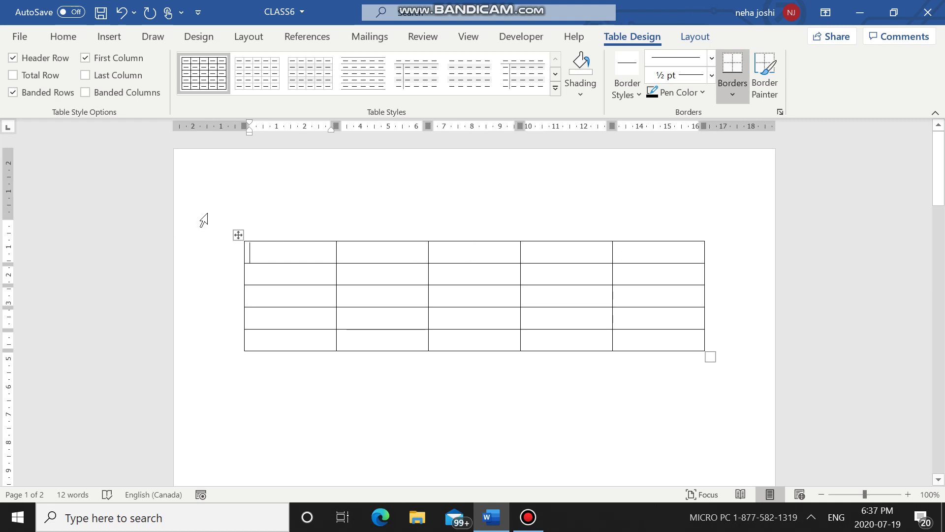
Select the whole five-by-five table and delete it from the page.
left_click(239, 235)
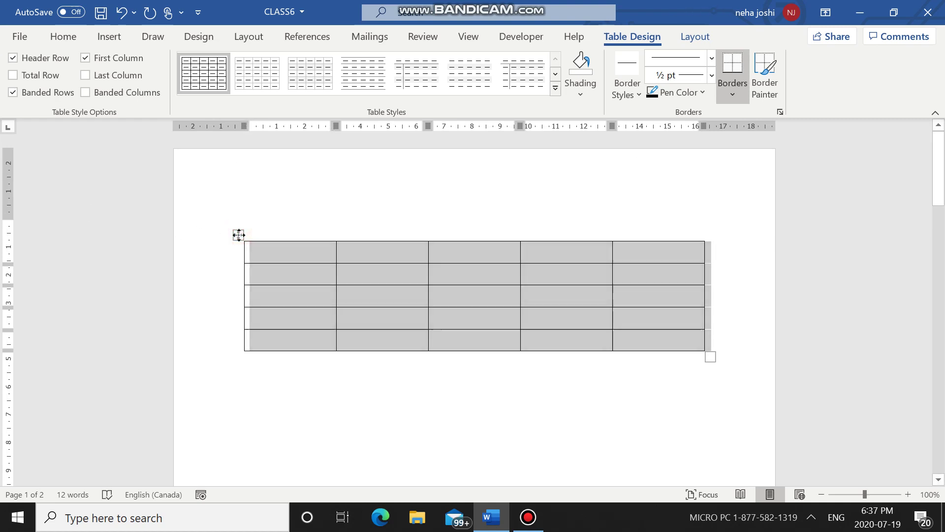
left_click(238, 235)
right_click(238, 235)
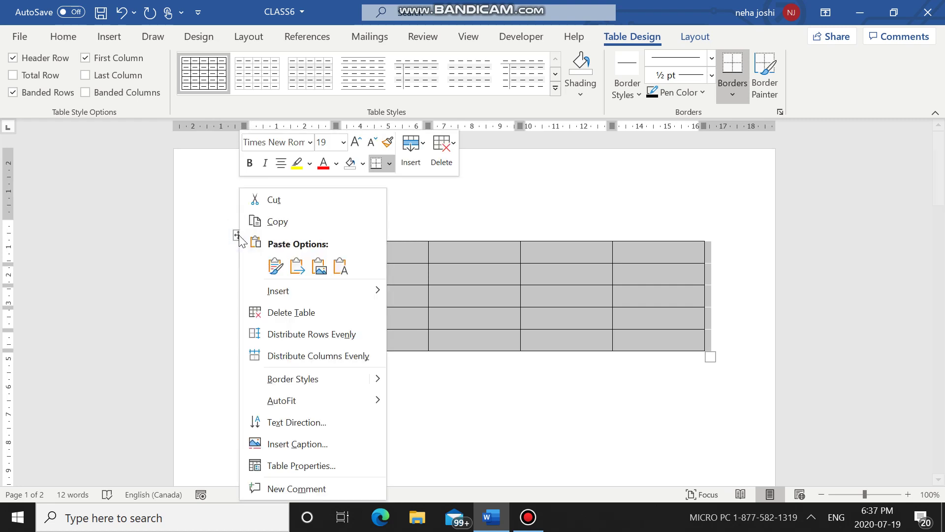
left_click(441, 151)
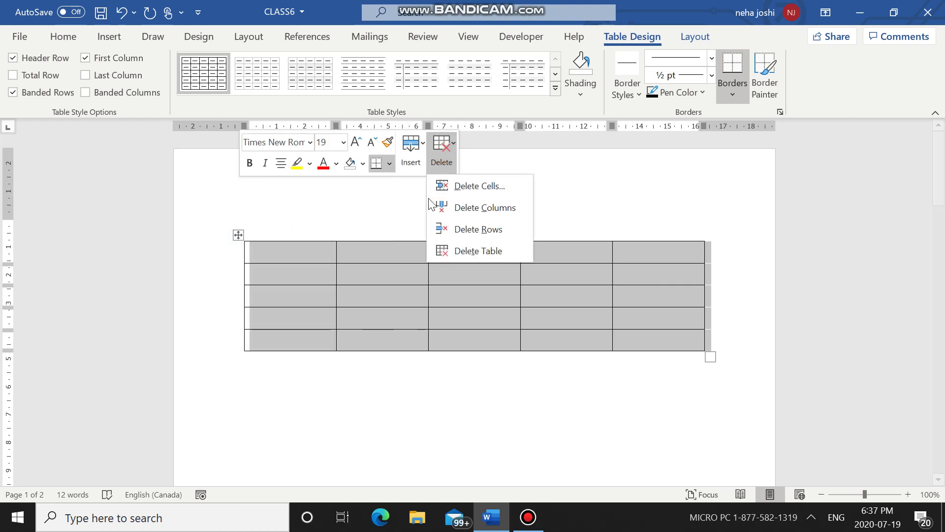
left_click(468, 251)
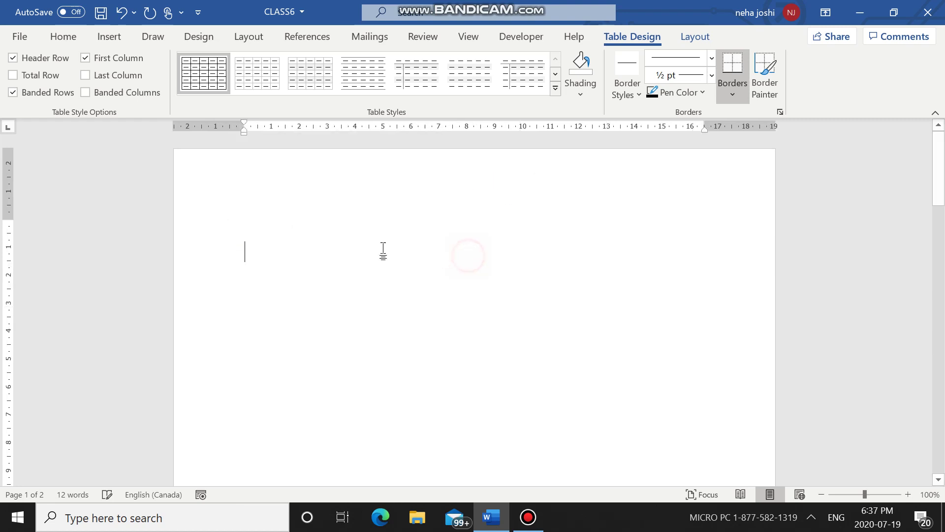
Insert a table with four columns and four rows on the empty page.
left_click(109, 38)
left_click(101, 88)
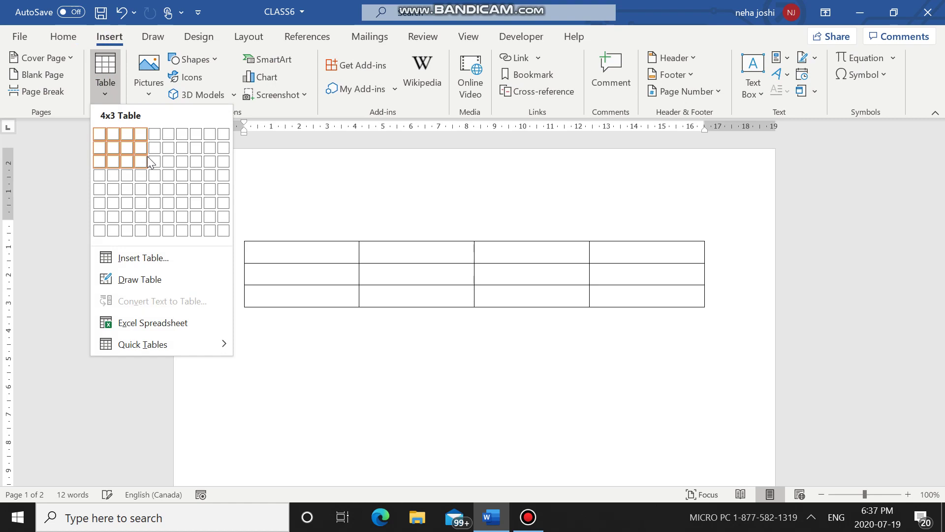
left_click(140, 180)
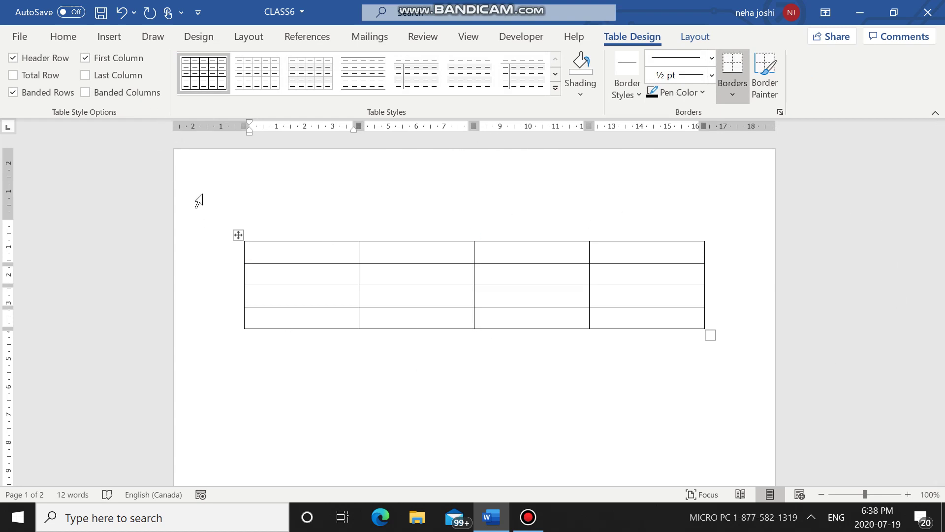
Delete the entire four-by-four table.
left_click(239, 236)
right_click(241, 237)
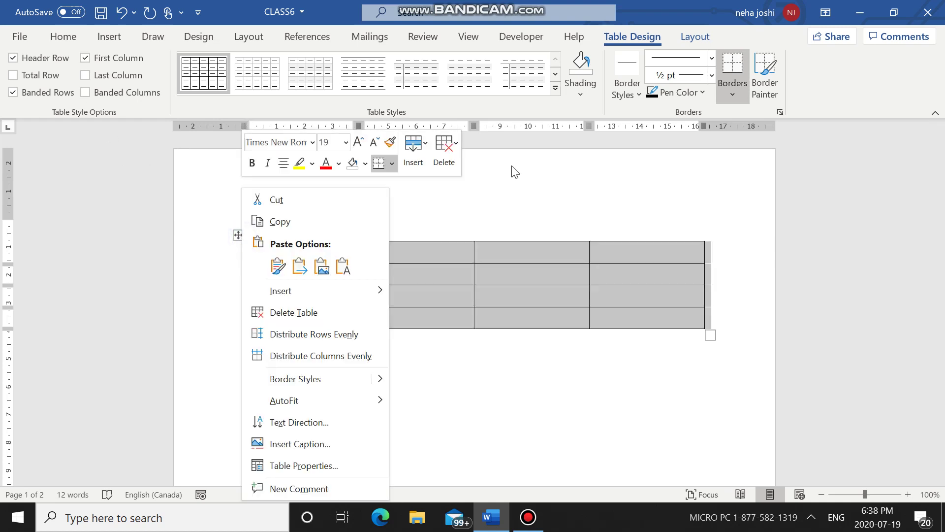
left_click(430, 148)
left_click(469, 255)
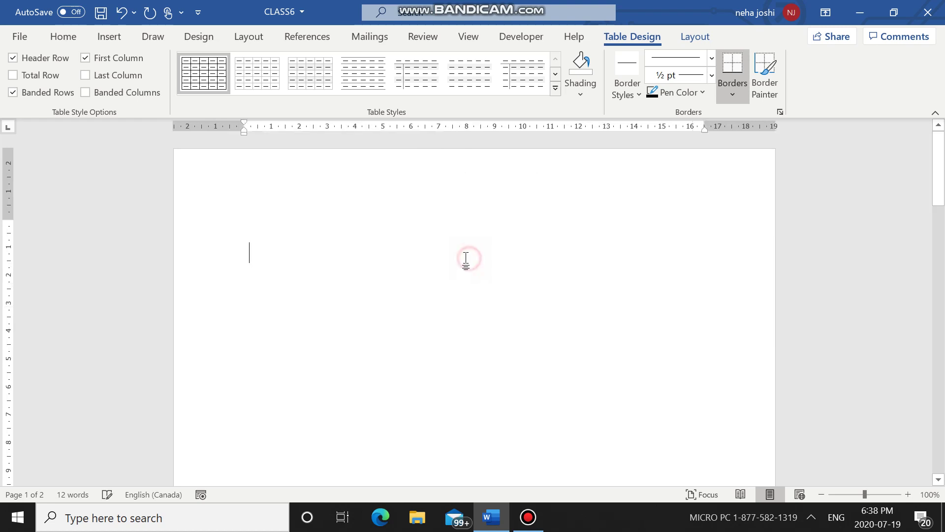
Insert a table by specifying its dimensions as 5 columns and 5 rows, keeping the automatic fixed column width.
left_click(109, 38)
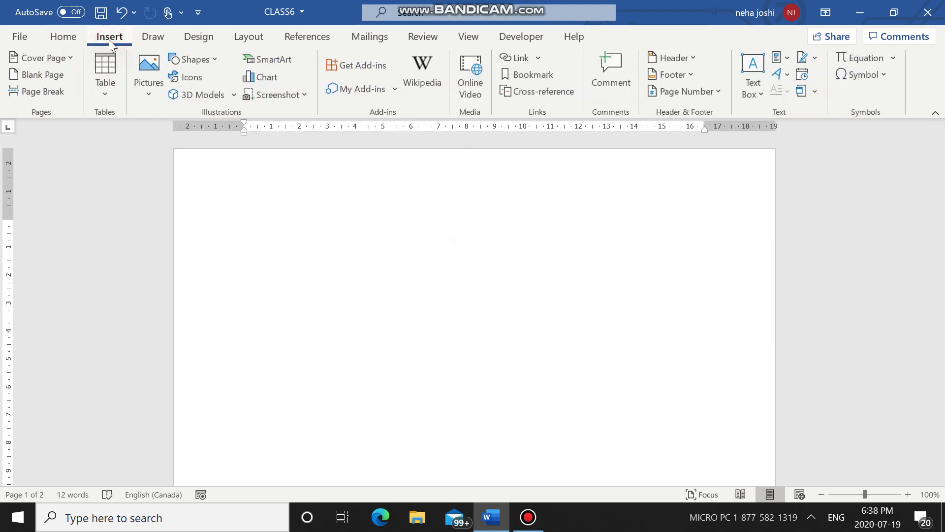
left_click(104, 89)
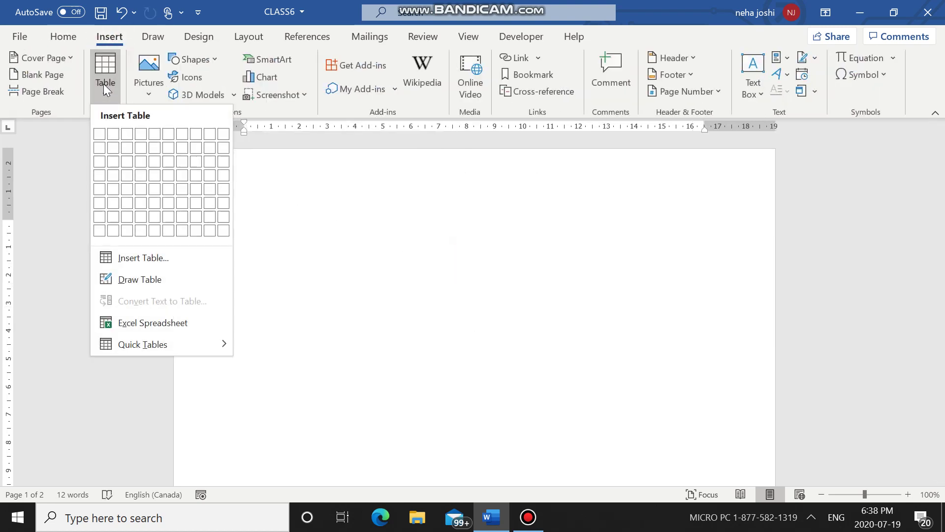
left_click(141, 265)
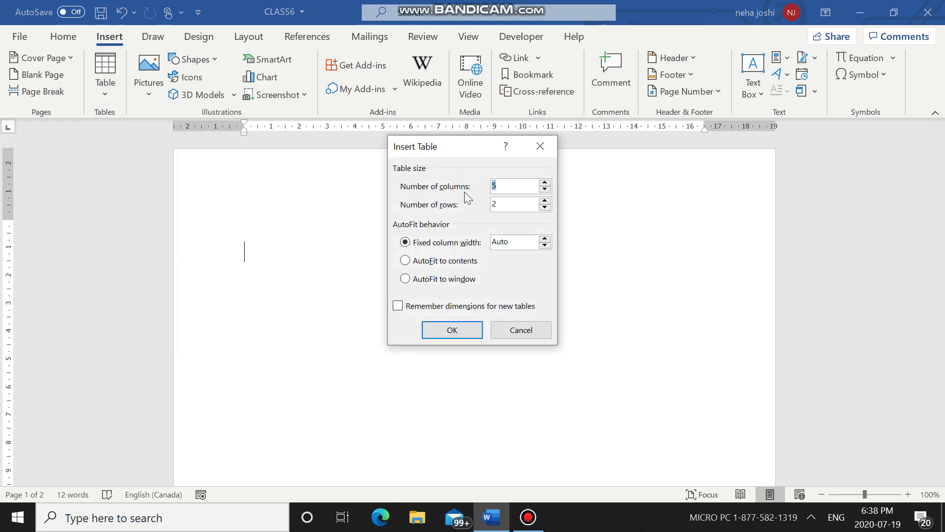
left_click(511, 186)
key("BackSpace")
type("5")
left_click(506, 206)
key("BackSpace")
type("5")
left_click(461, 329)
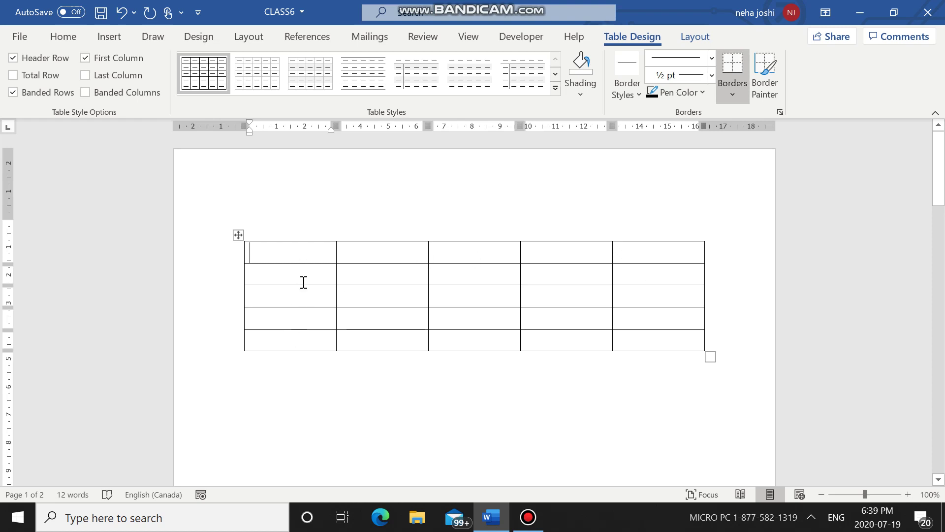
Remove the table created from the specified dimensions, leaving the page empty.
left_click(238, 235)
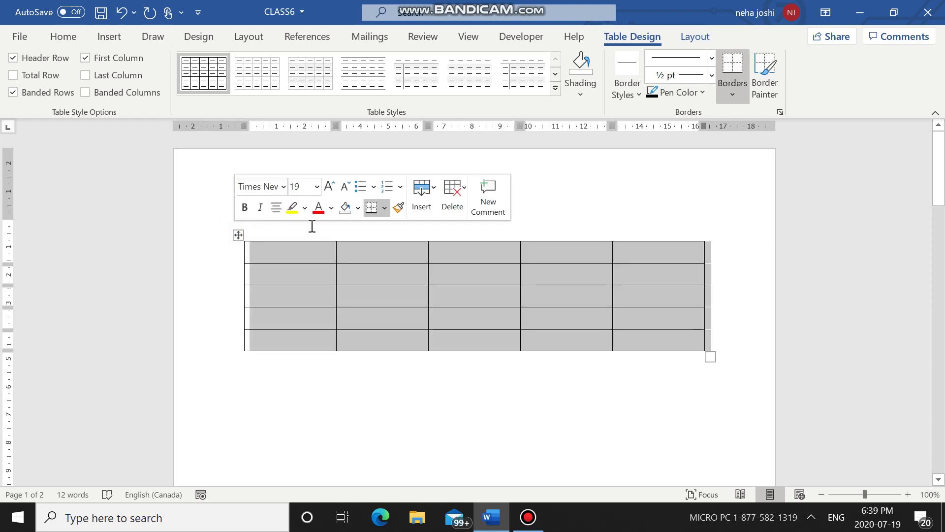
left_click(451, 201)
left_click(502, 296)
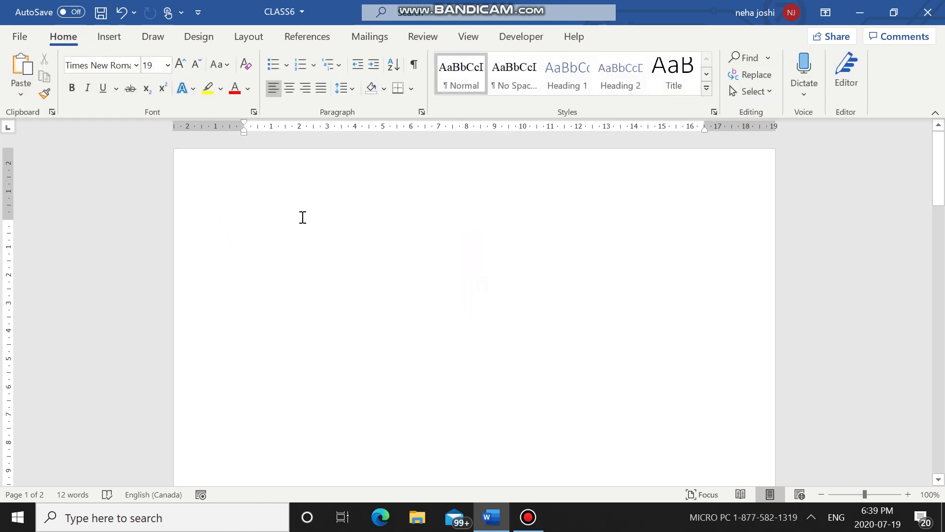
Draw a freehand table's outer border about 16.9 cm wide and 5.2 cm high across the page.
left_click(94, 40)
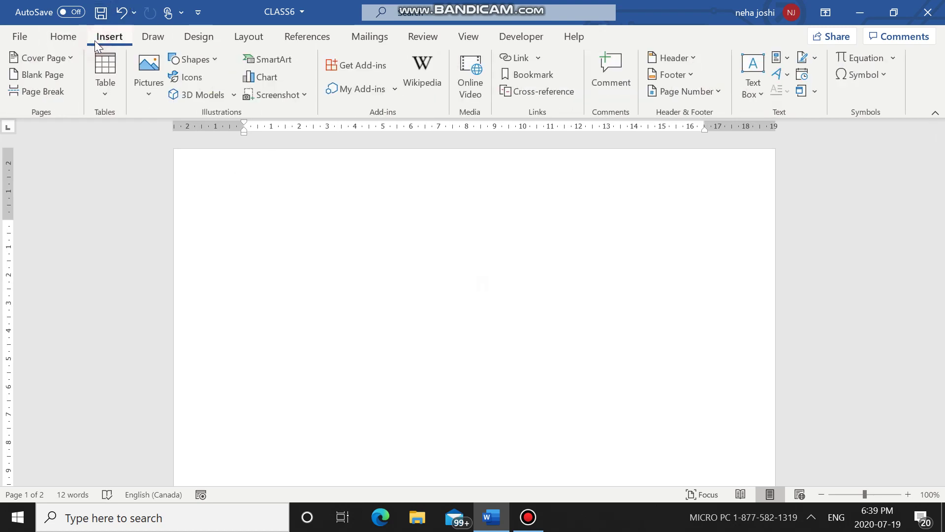
left_click(94, 81)
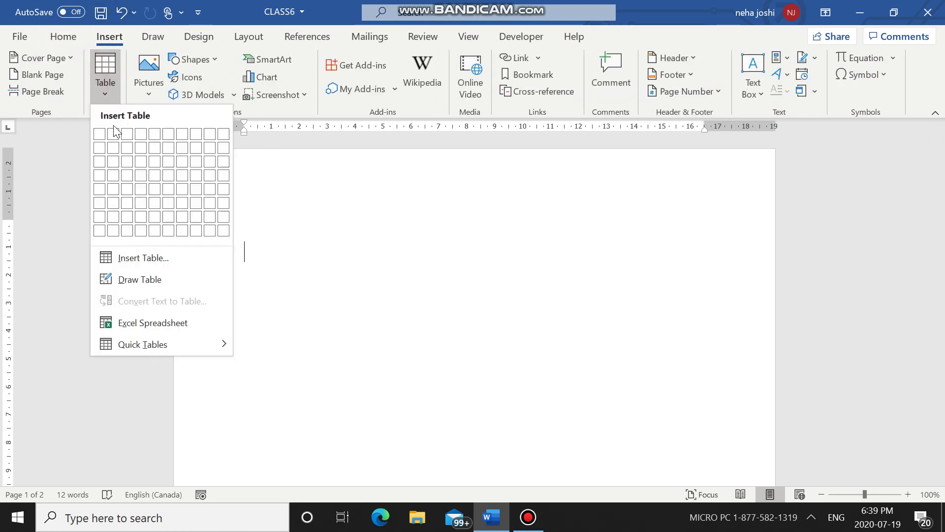
left_click(147, 280)
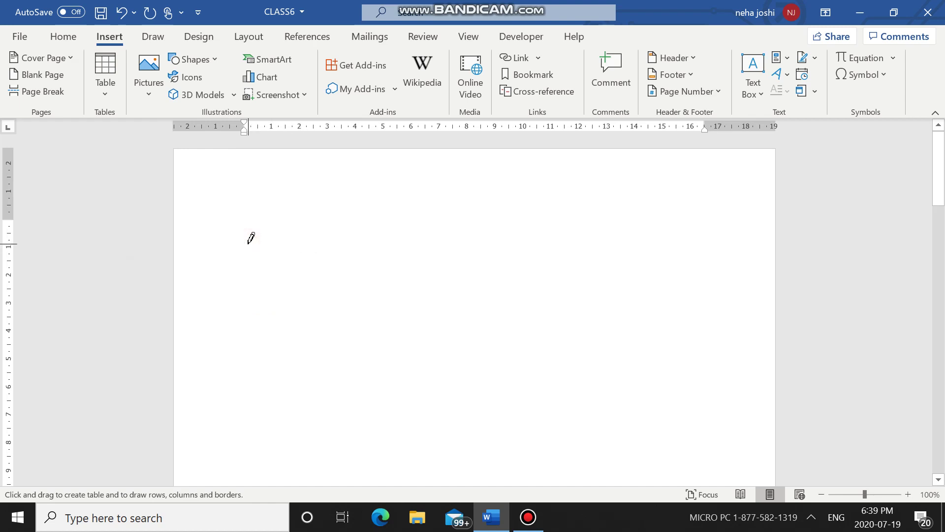
mouse_move(302, 268)
left_mouse_down()
mouse_move(732, 381)
mouse_move(728, 394)
mouse_move(723, 386)
left_mouse_up()
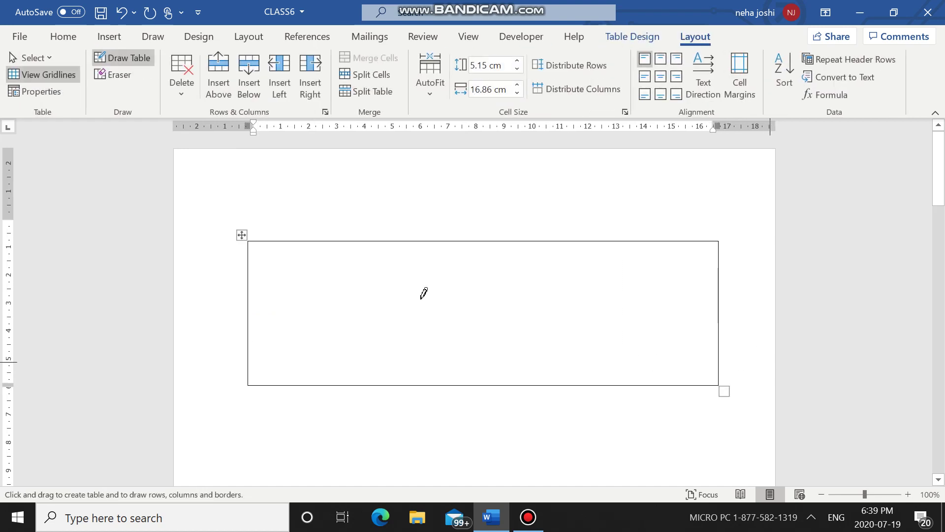
Divide the drawn table into four rows with three horizontal lines, and add two vertical lines to start its columns.
left_click_drag(248, 279, 614, 280)
left_click_drag(246, 321, 698, 321)
left_click_drag(248, 357, 679, 356)
key("Escape")
mouse_move(354, 241)
left_mouse_down()
mouse_move(358, 359)
mouse_move(454, 270)
mouse_move(466, 374)
left_mouse_up()
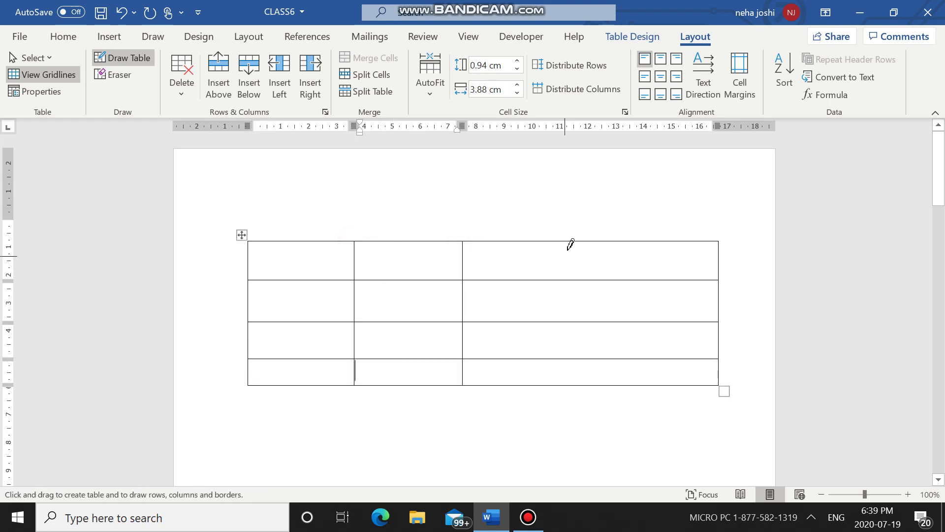
left_click_drag(571, 240, 588, 386)
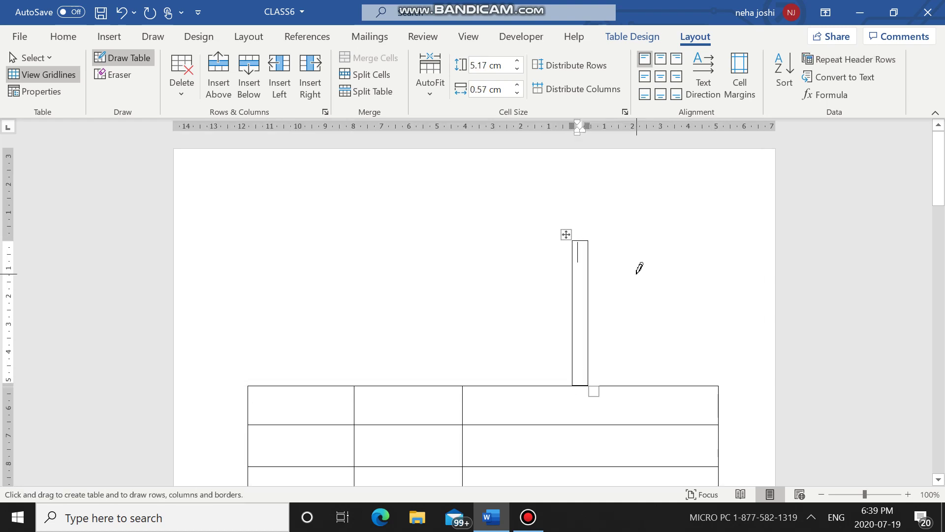
key("ctrl+z")
mouse_move(579, 240)
left_mouse_down()
mouse_move(586, 379)
mouse_move(590, 369)
left_mouse_up()
key("ctrl+z")
Draw two more full-height vertical lines in the wide last column, splitting the table into five columns.
left_click_drag(554, 241, 555, 382)
left_click_drag(626, 244, 628, 382)
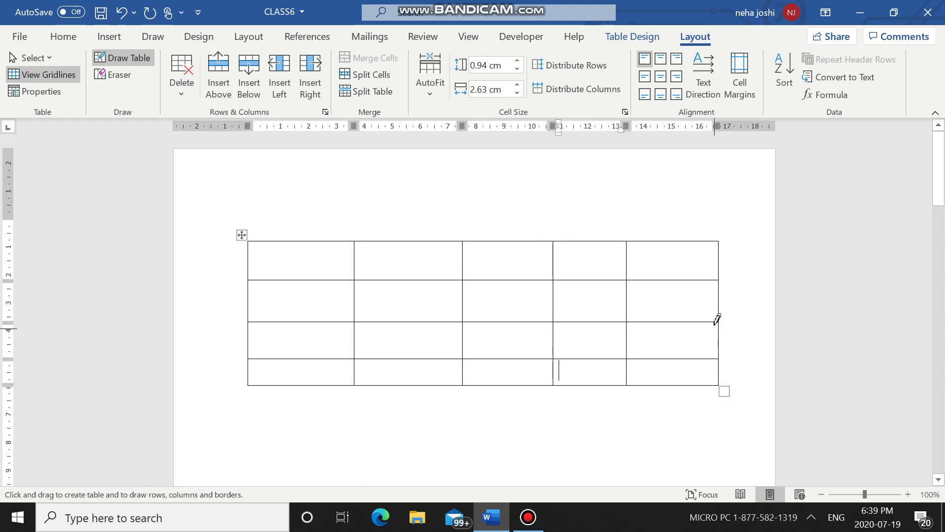
scroll(726, 263, "down", 3)
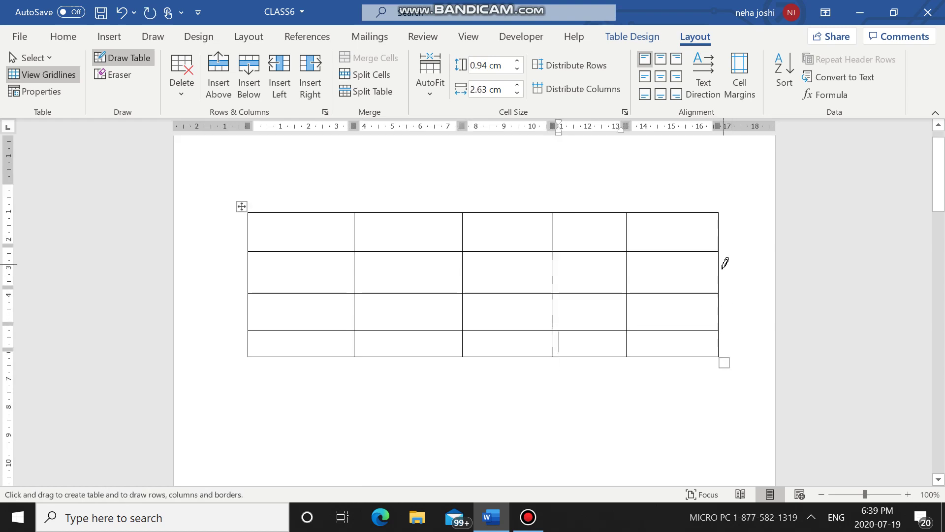
left_click(108, 36)
left_click(113, 94)
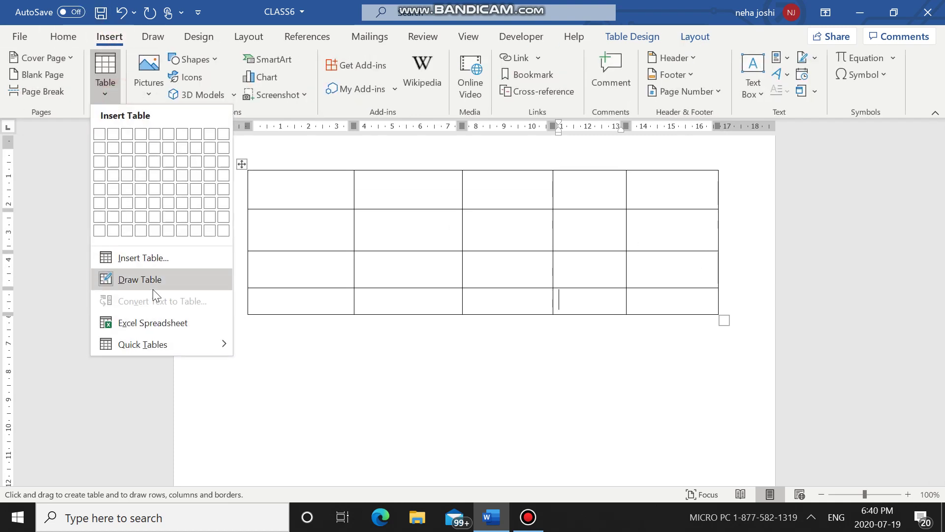
left_click(531, 523)
left_click(529, 517)
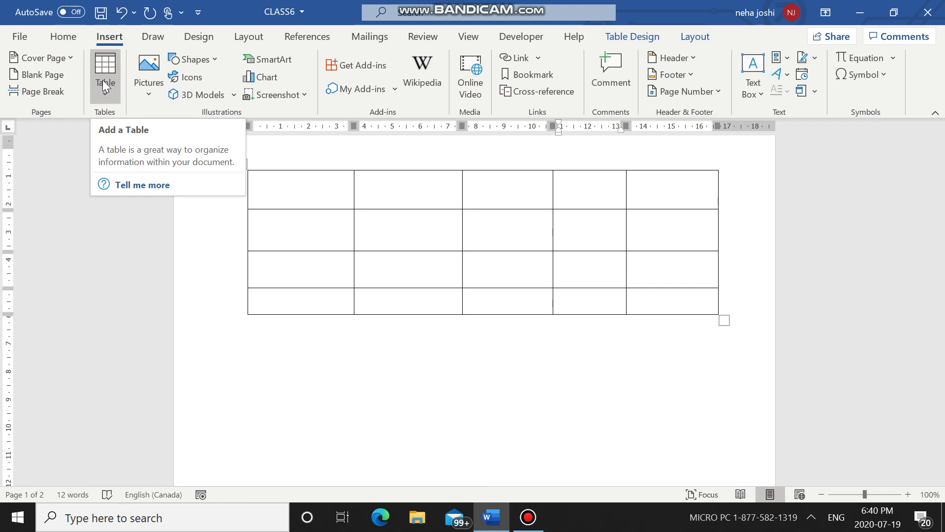
left_click(68, 36)
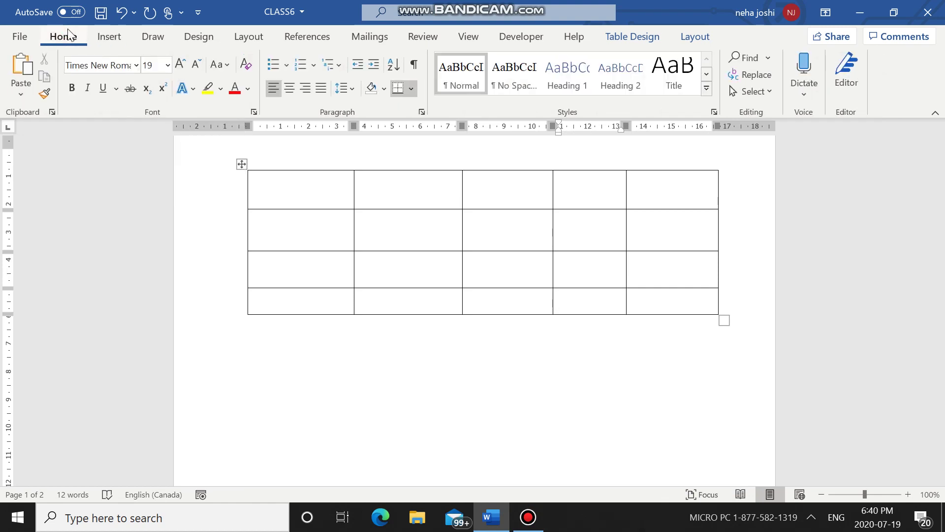
Insert the built-in quick table With Subheads 2 below the drawn table.
left_click(273, 359)
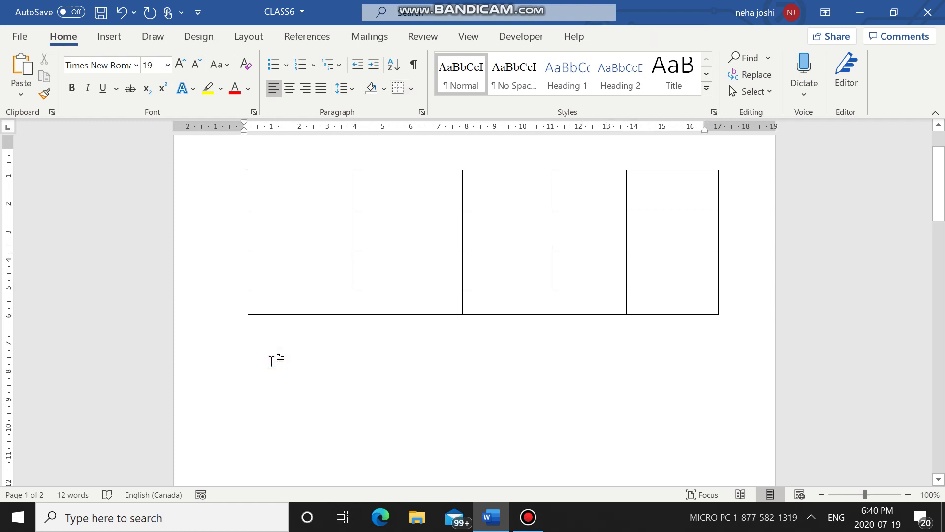
left_click(112, 38)
left_click(108, 93)
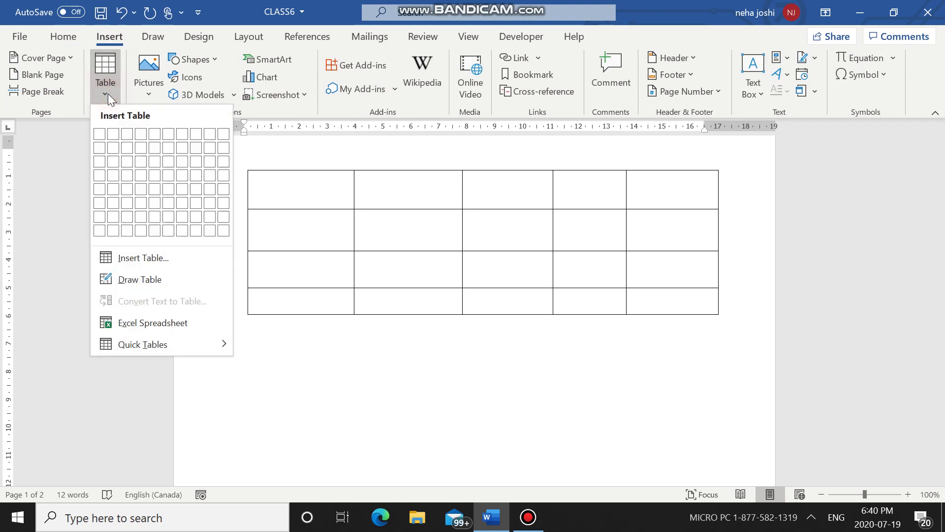
mouse_move(151, 349)
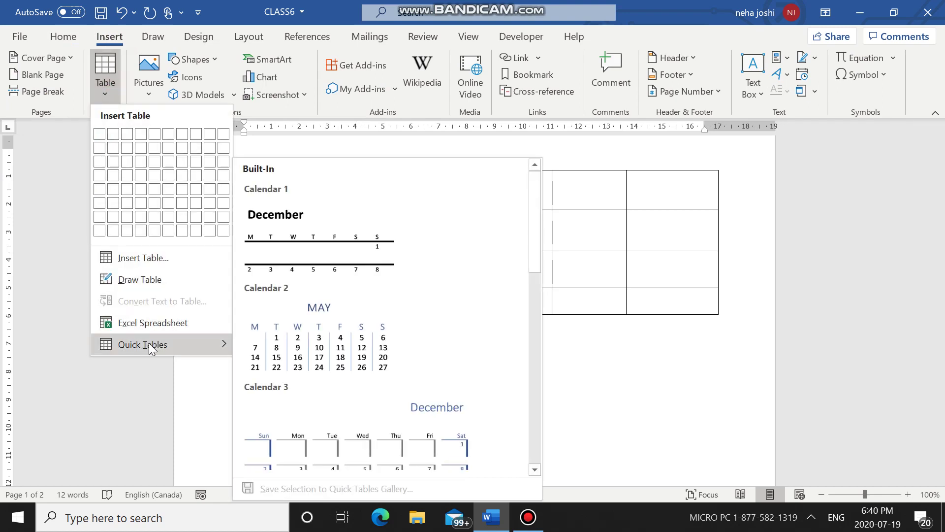
scroll(420, 240, "down", 5)
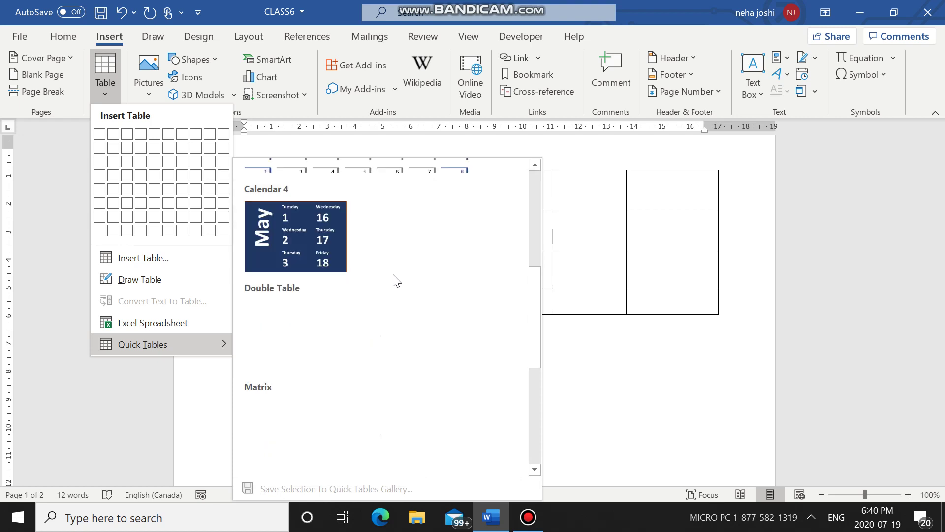
scroll(353, 290, "down", 3)
scroll(353, 290, "up", 3)
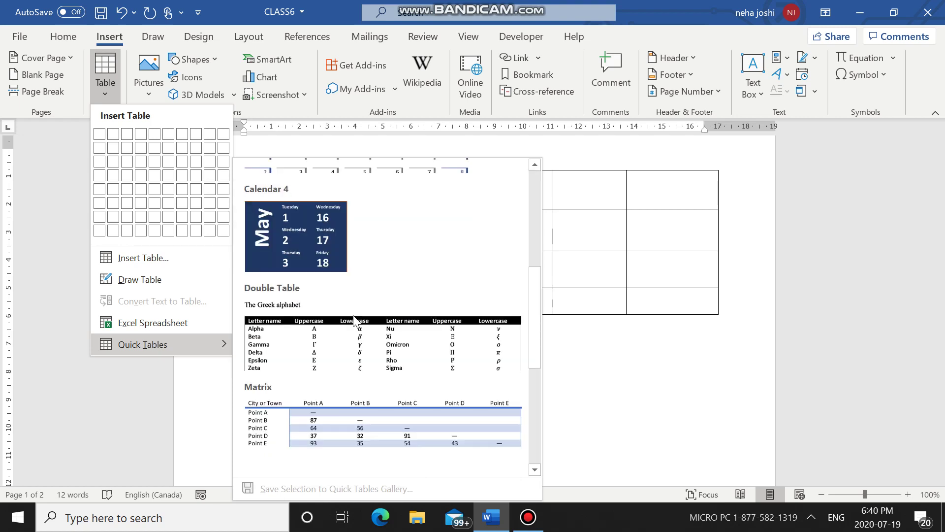
scroll(367, 388, "down", 3)
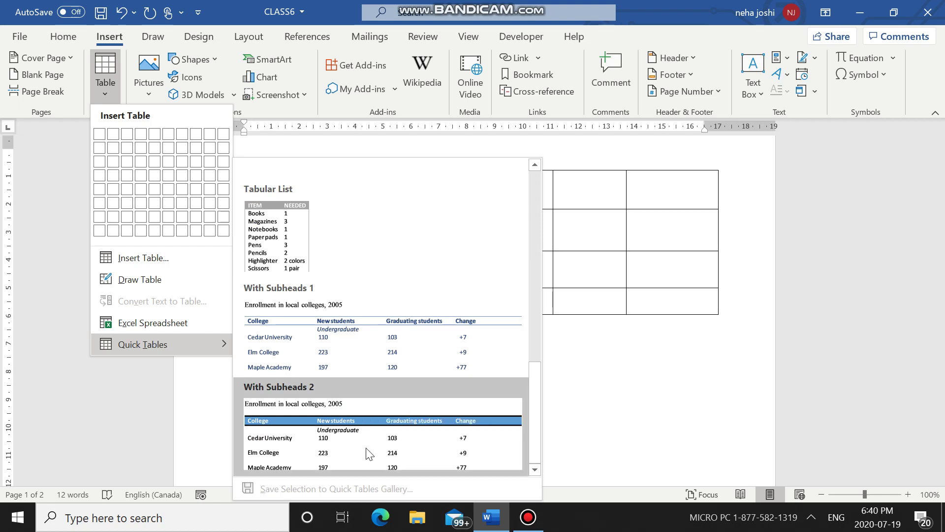
left_click(284, 456)
scroll(320, 443, "down", 3)
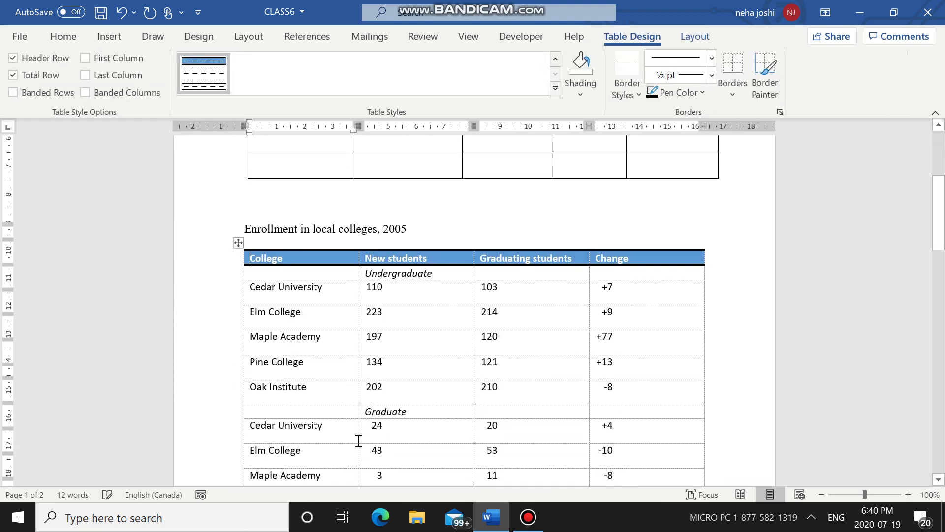
Replace the first Undergraduate row's college name, Cedar University, with MCS UNA in the enrollment table.
scroll(359, 441, "down", 4)
scroll(333, 379, "up", 3)
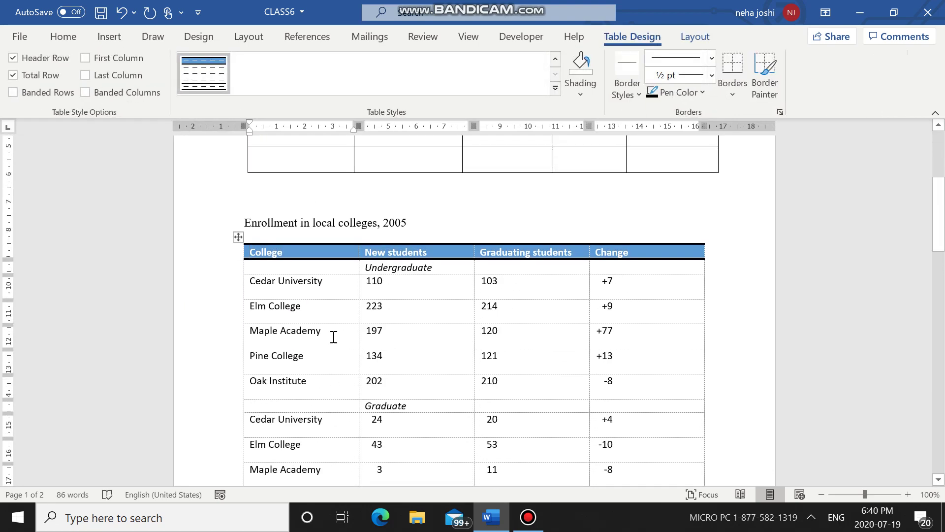
left_click_drag(333, 277, 246, 280)
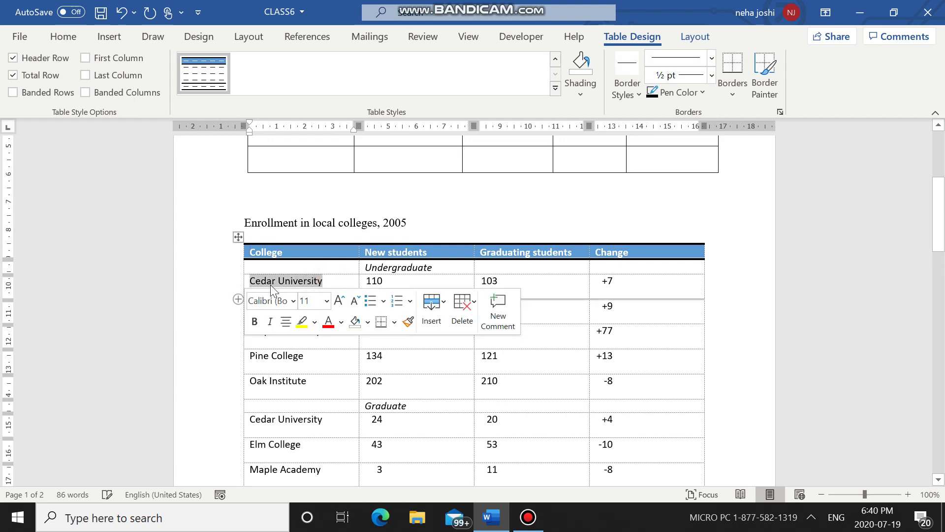
key("BackSpace")
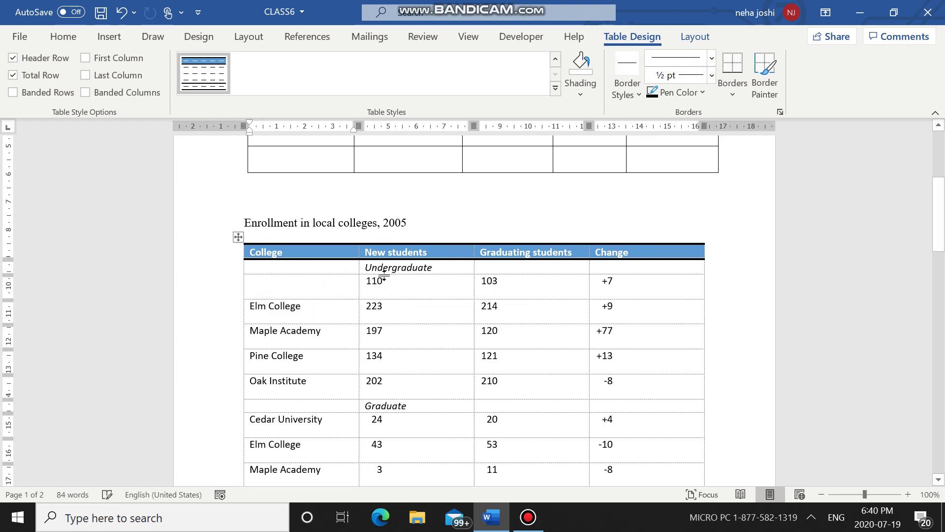
type("MCS UNA")
left_click_drag(409, 288, 342, 285)
left_click(545, 285)
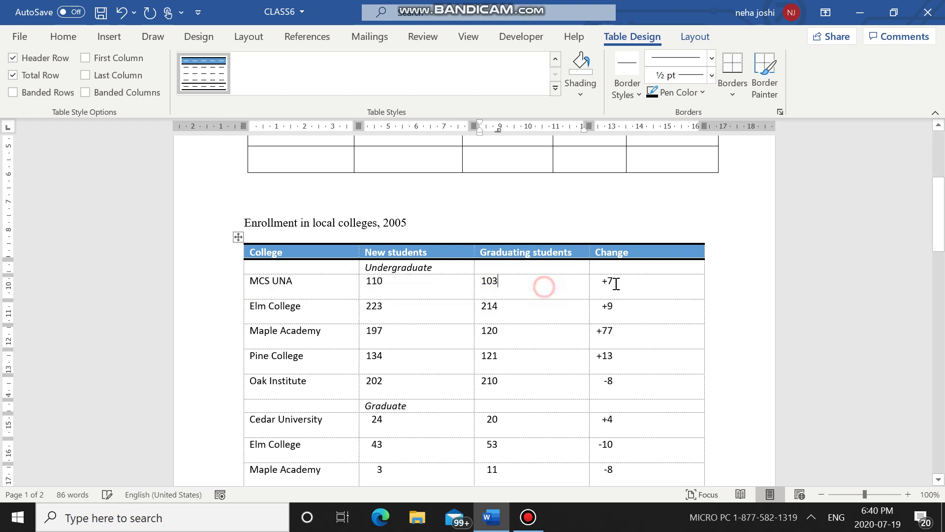
left_click(477, 282)
left_click(301, 288)
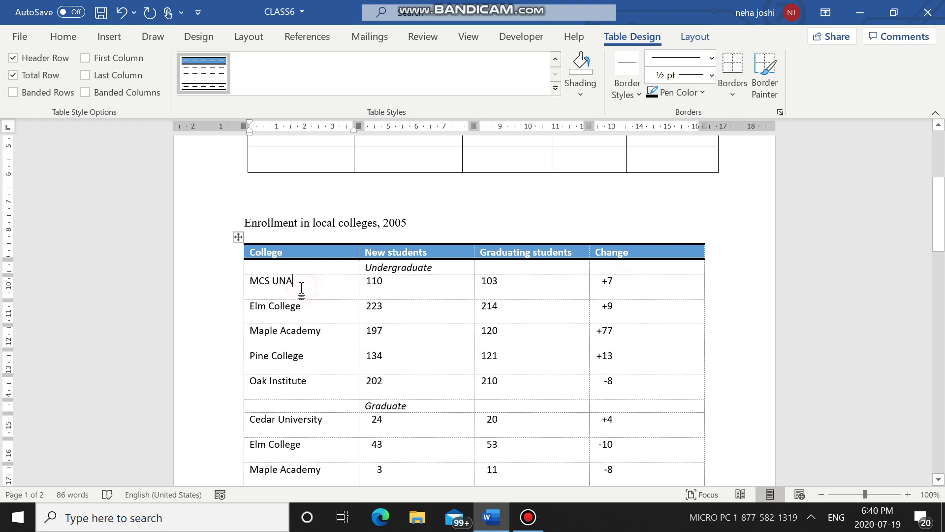
Undo the college name edits and the insertion of the enrollment quick table.
key("BackSpace")
key("BackSpace")
key("BackSpace")
key("ctrl+z")
key("ctrl+z")
key("ctrl+z")
key("ctrl+z")
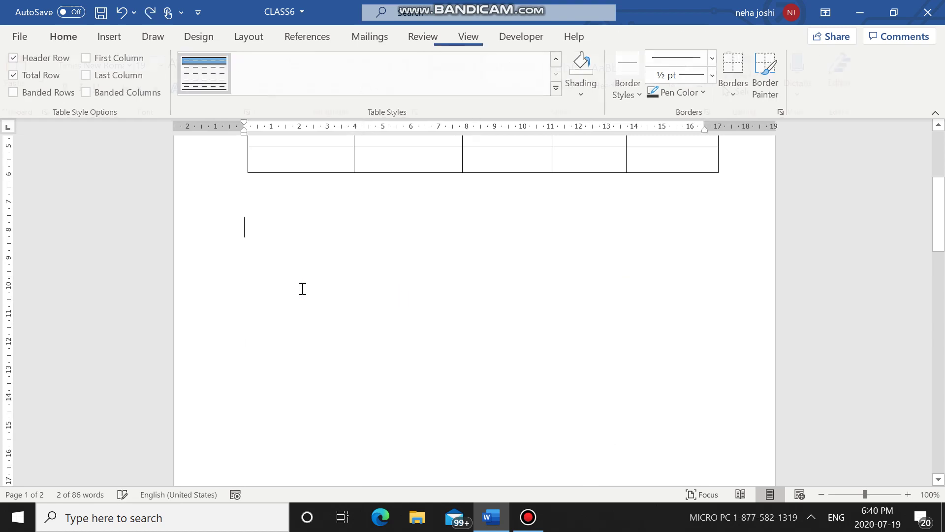
Insert the built-in quick table Calendar 2 below the drawn table.
left_click(103, 39)
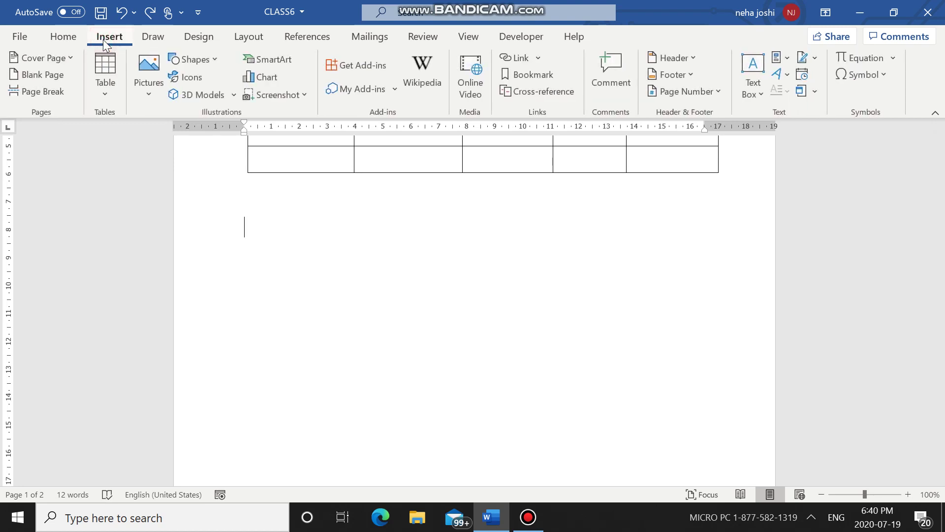
left_click(99, 94)
left_click(113, 134)
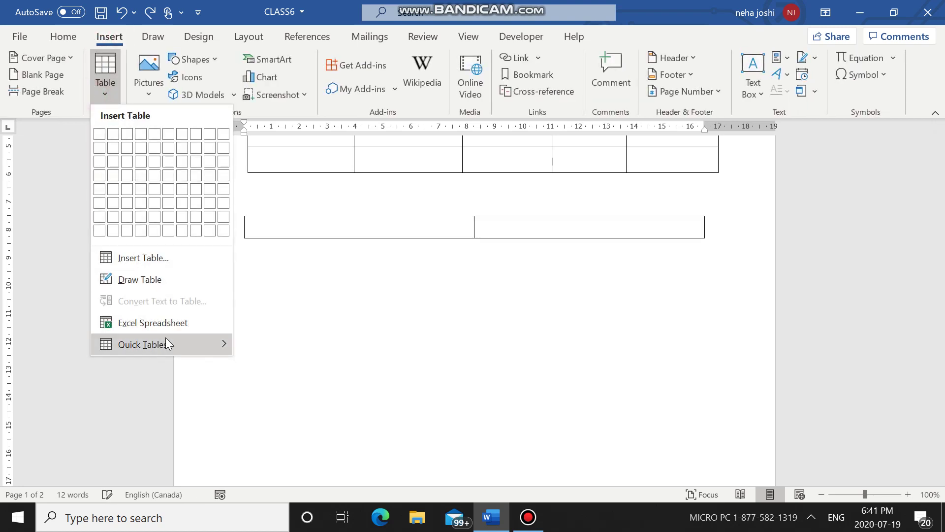
mouse_move(159, 333)
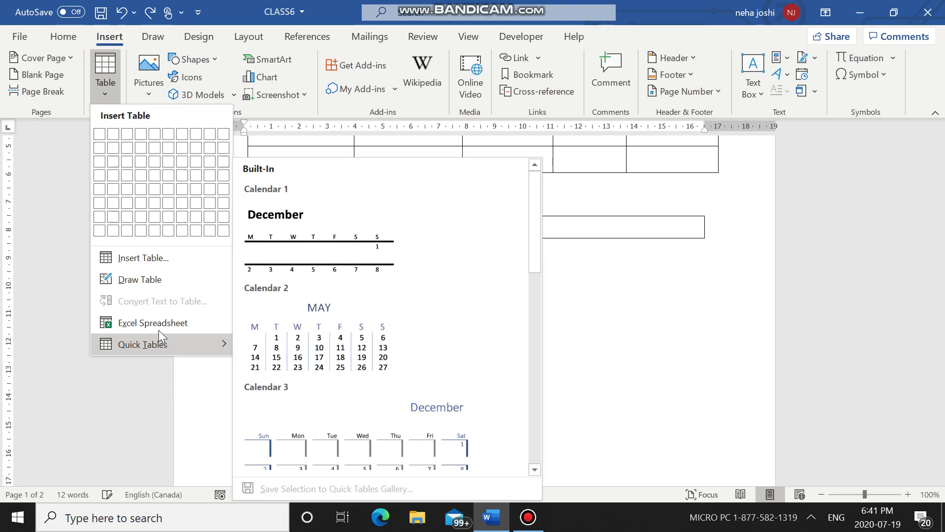
left_click(322, 348)
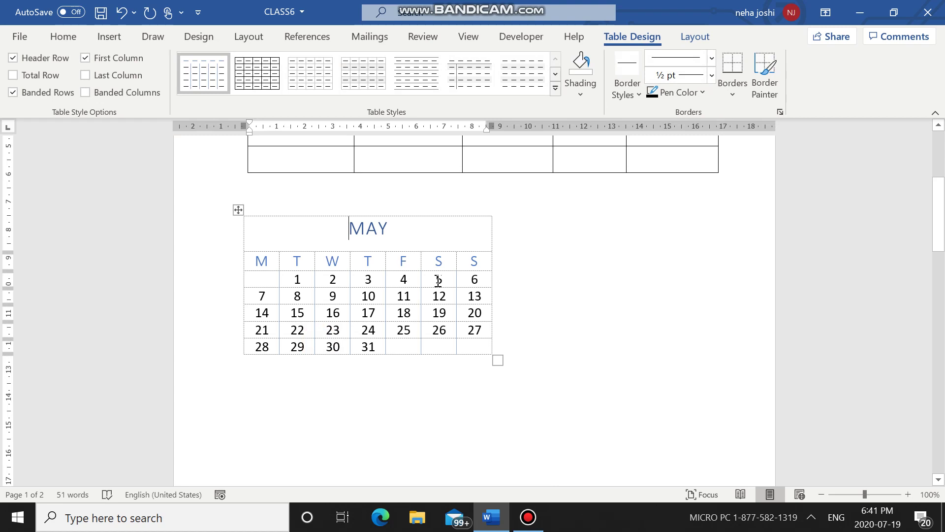
left_click(394, 229)
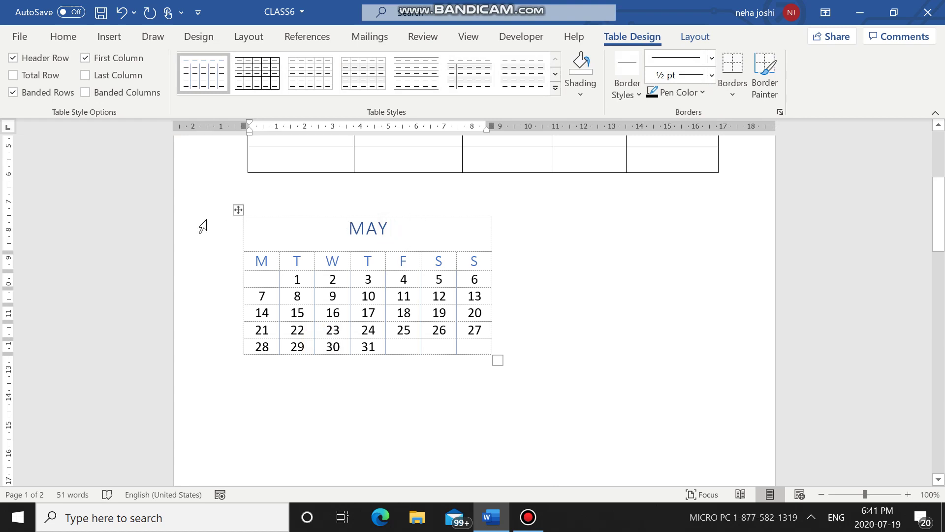
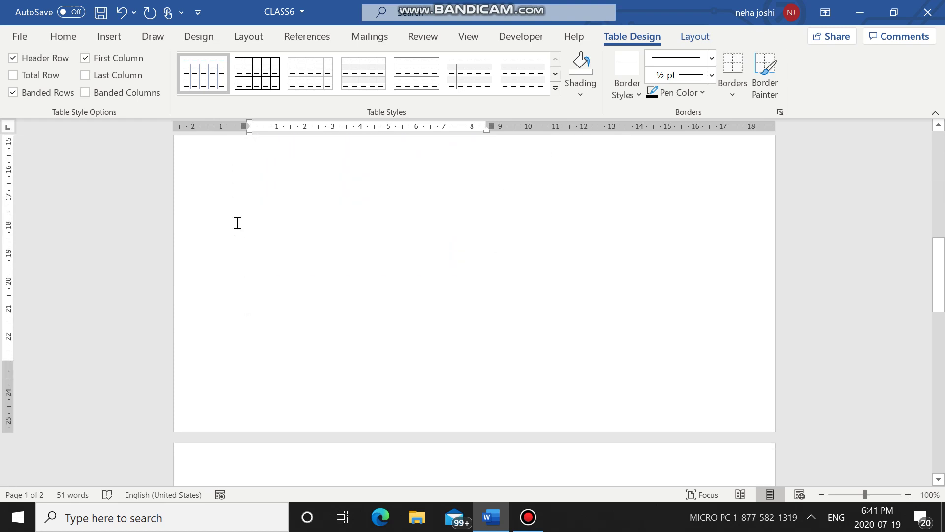
Convert the tab-separated SNO., UNITS and QUANTITY lines on page 2 into a three-column table, and undo the conversion.
scroll(237, 223, "down", 8)
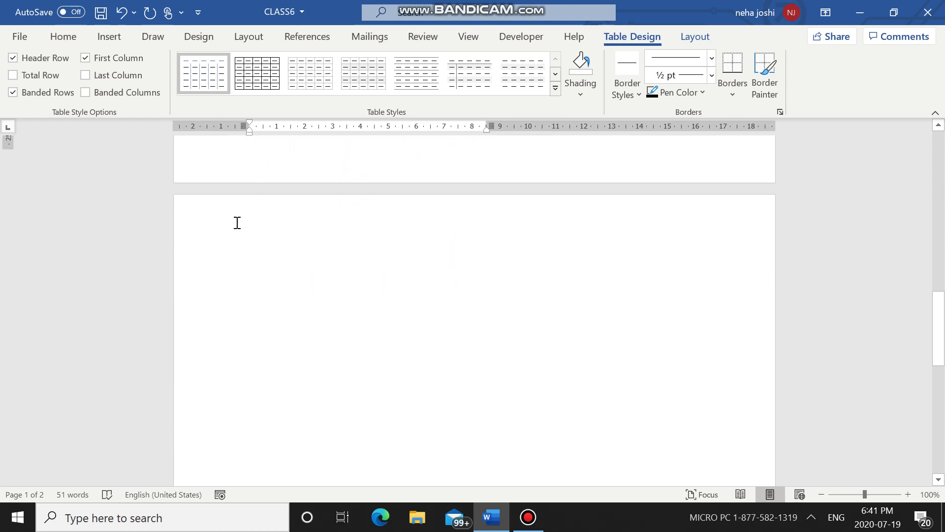
scroll(237, 222, "down", 5)
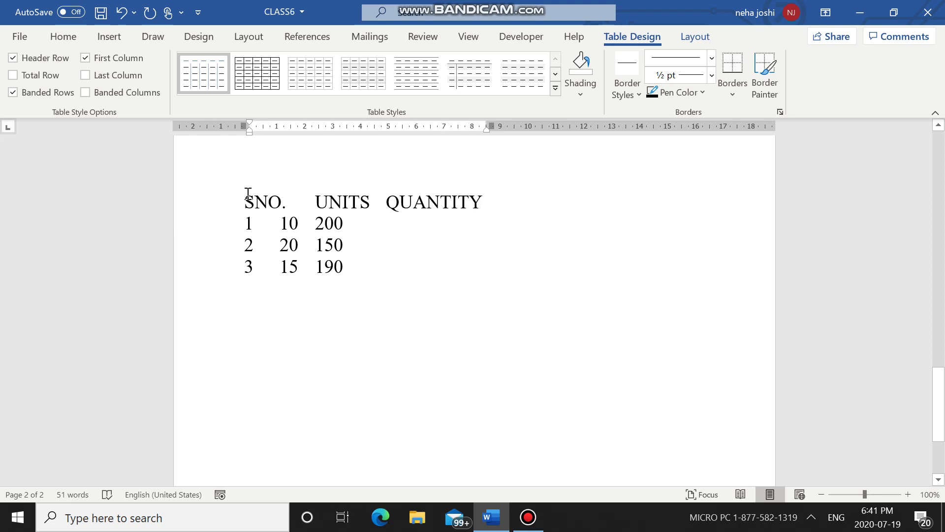
left_click(60, 36)
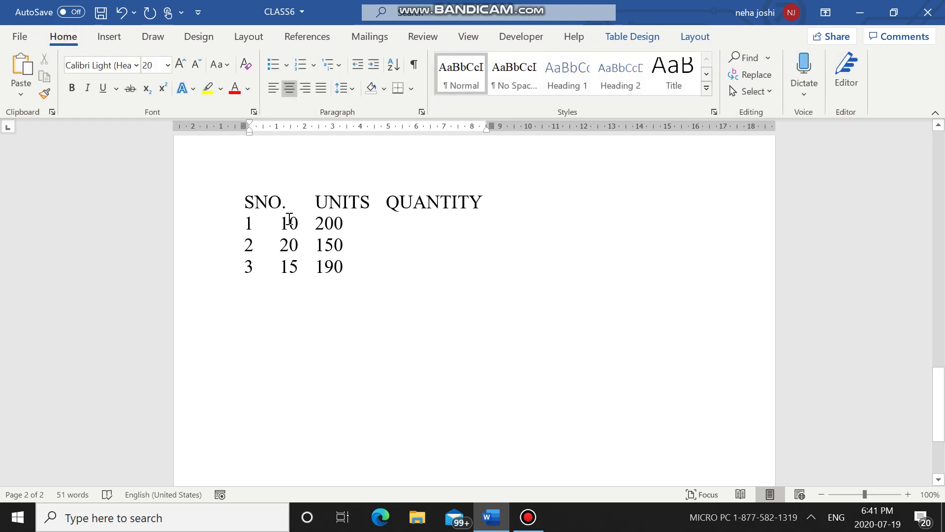
left_click_drag(240, 202, 456, 275)
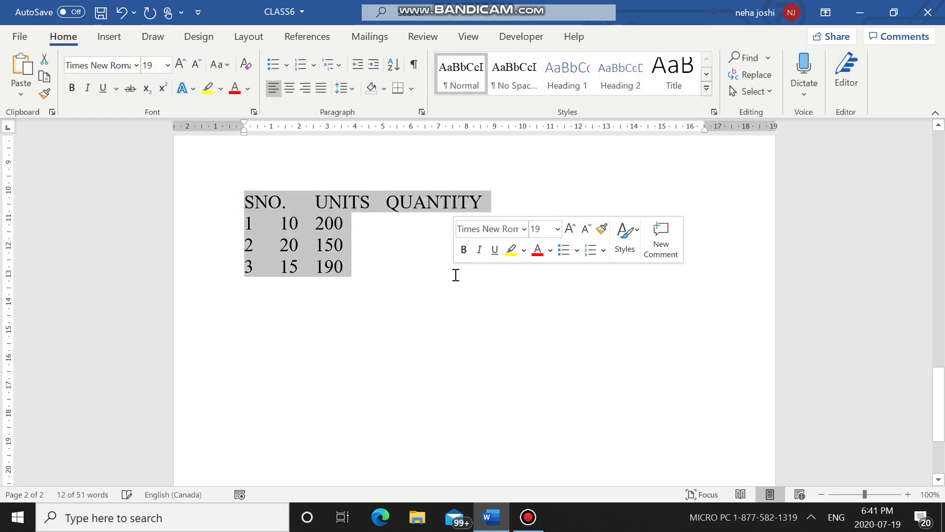
left_click(111, 36)
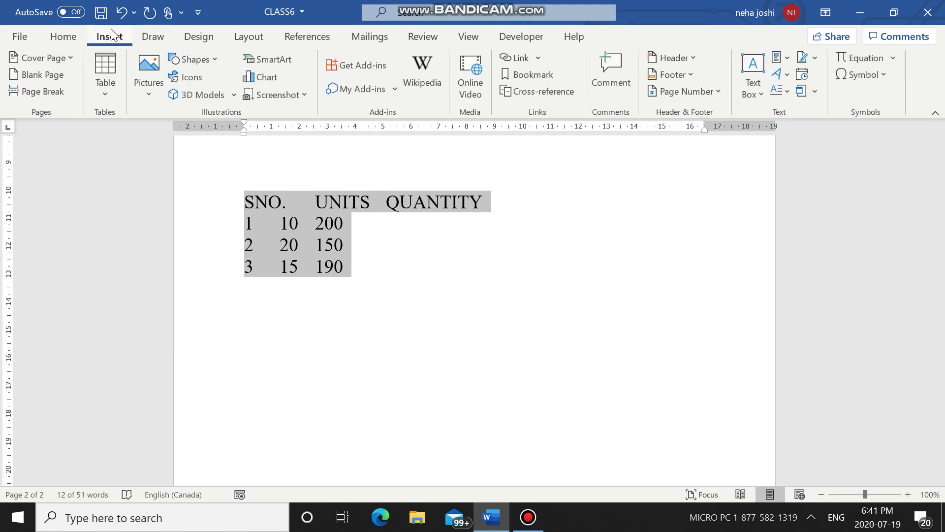
left_click(107, 93)
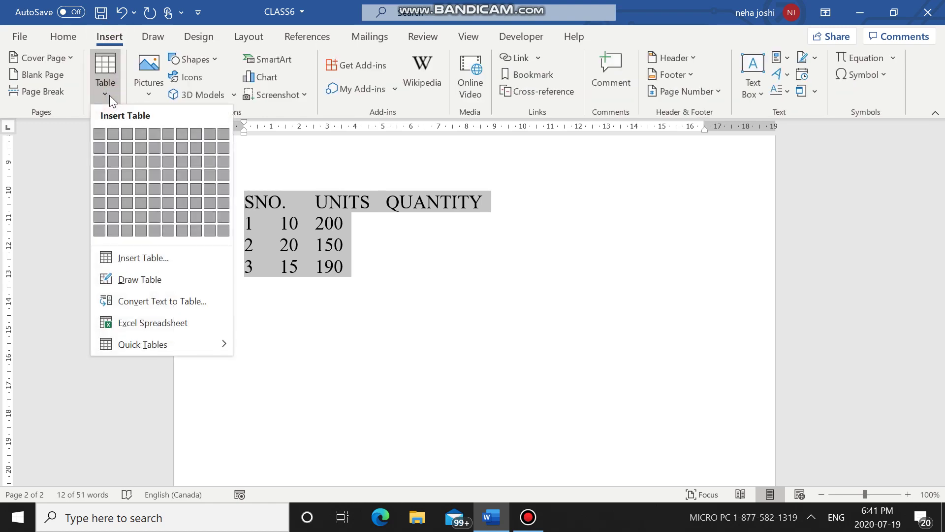
left_click(141, 303)
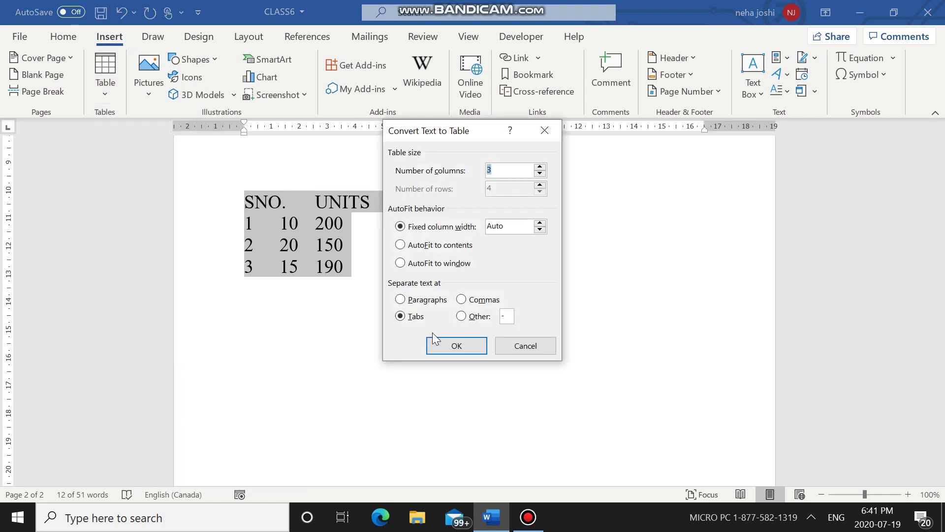
left_click(457, 344)
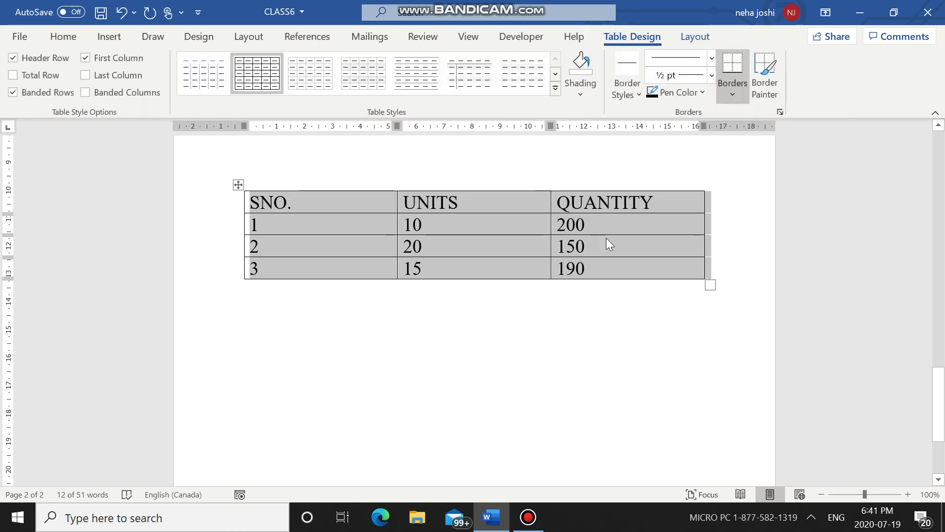
key("ctrl+z")
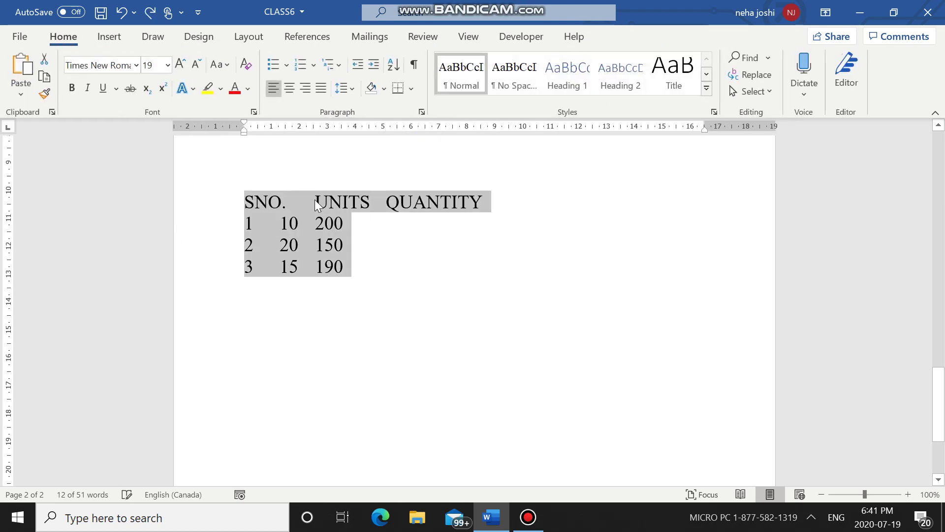
Convert the four SNO., UNITS and QUANTITY text lines into a table with 3 columns, automatic fixed column width and text separated at tabs.
left_click(281, 200)
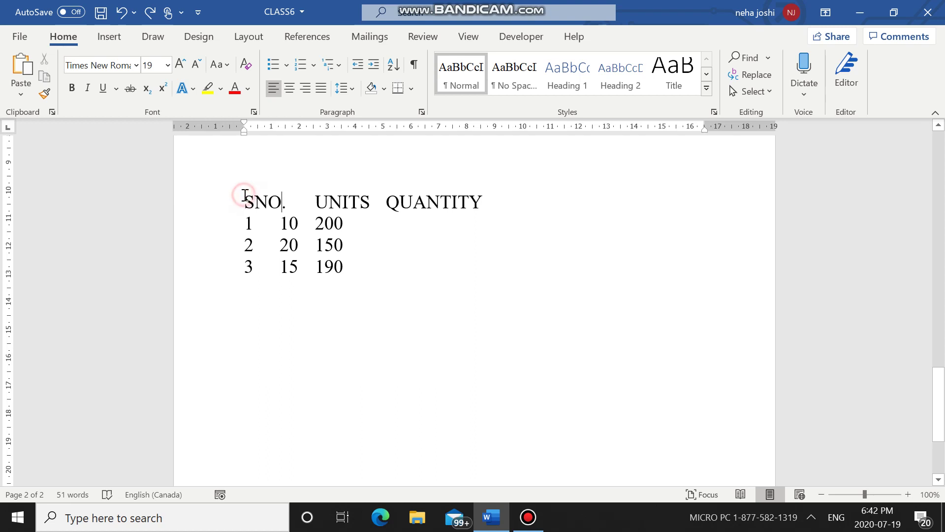
left_click_drag(243, 195, 443, 272)
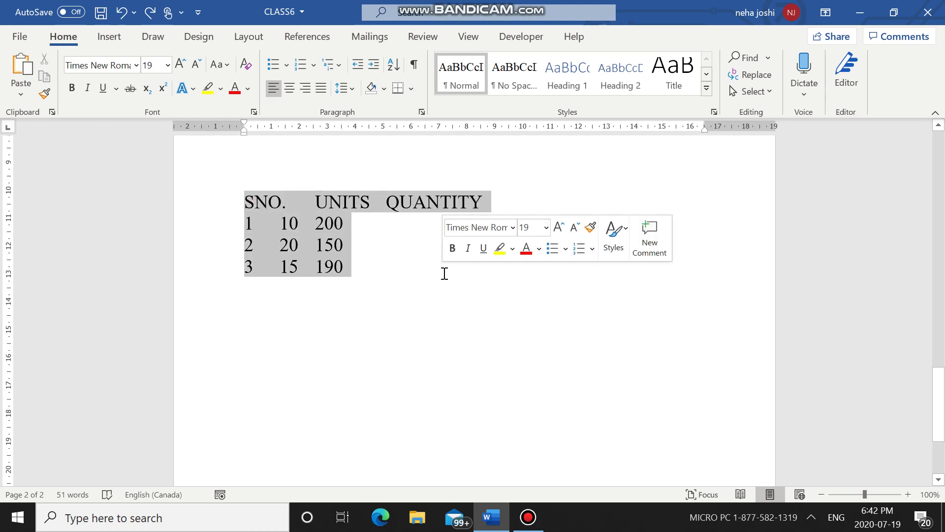
left_click(118, 36)
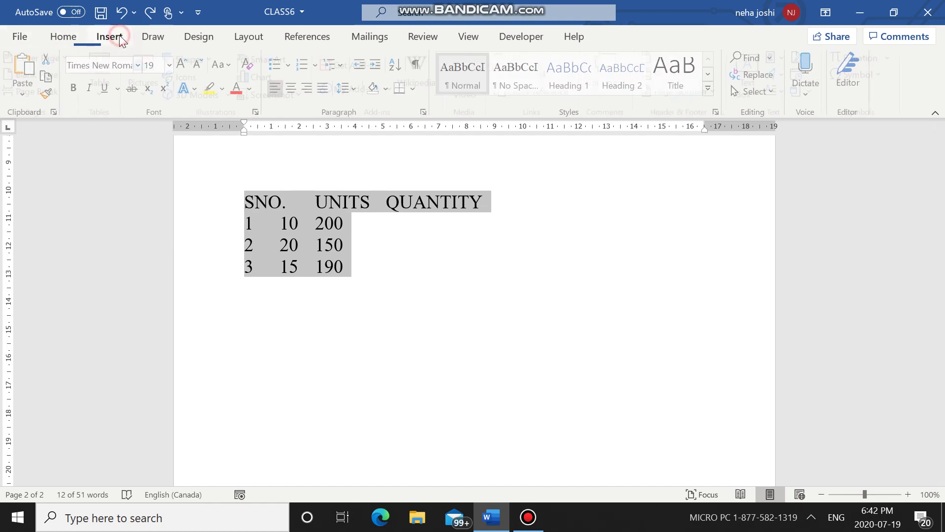
left_click(113, 93)
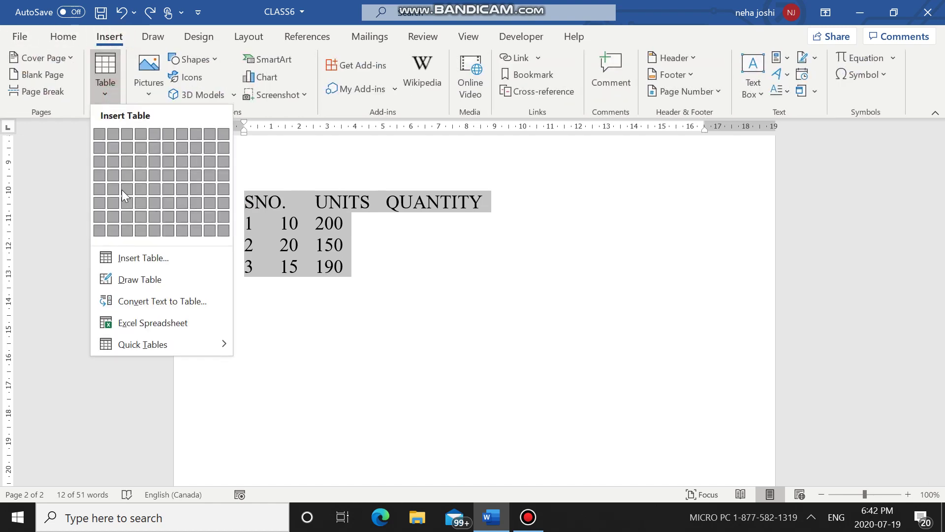
left_click(146, 303)
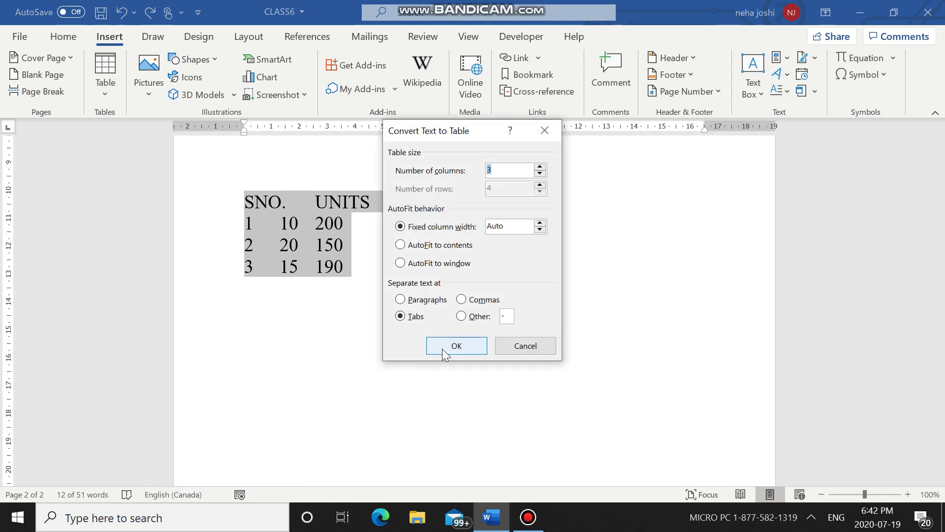
left_click(442, 349)
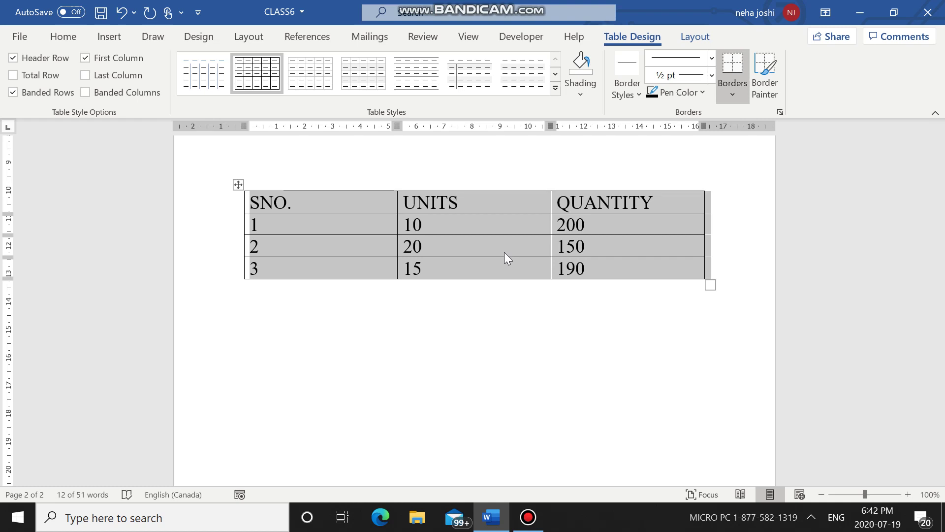
Enter the headings SNO, UNITS and EXPENSES in the first three cells of the drawn table's top row.
scroll(431, 266, "up", 10)
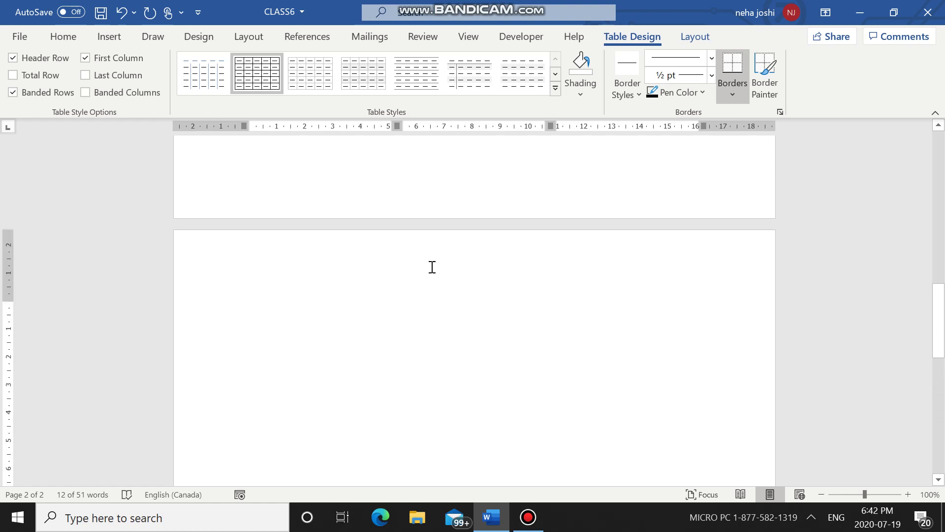
scroll(431, 267, "up", 6)
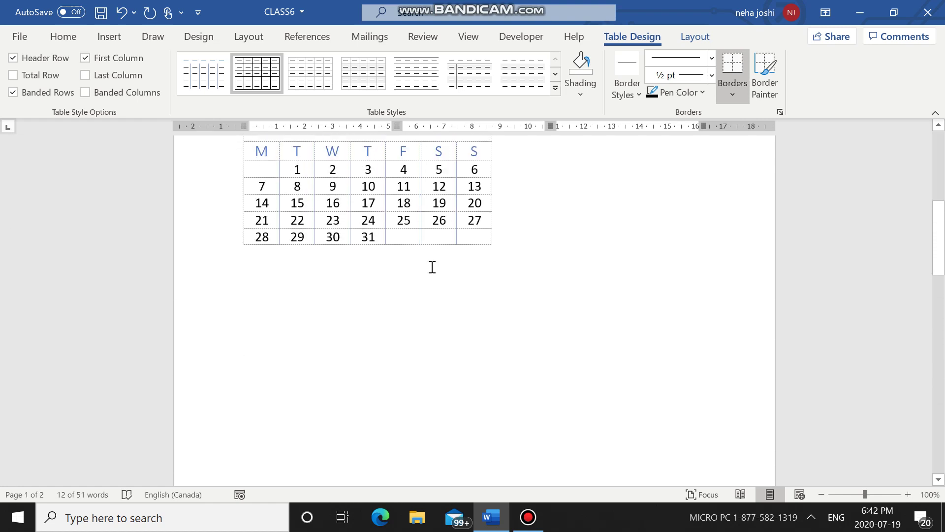
scroll(431, 268, "up", 2)
left_click(311, 311)
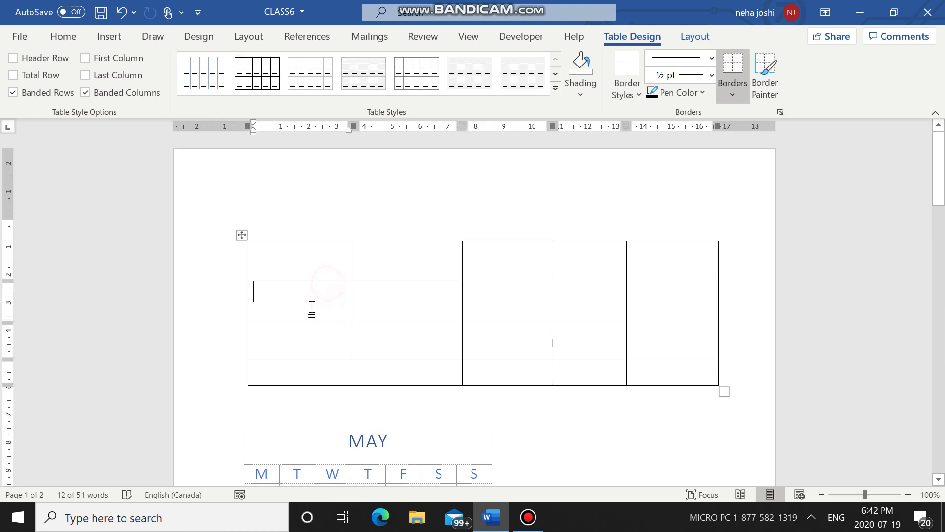
left_click(522, 306)
left_click(706, 435)
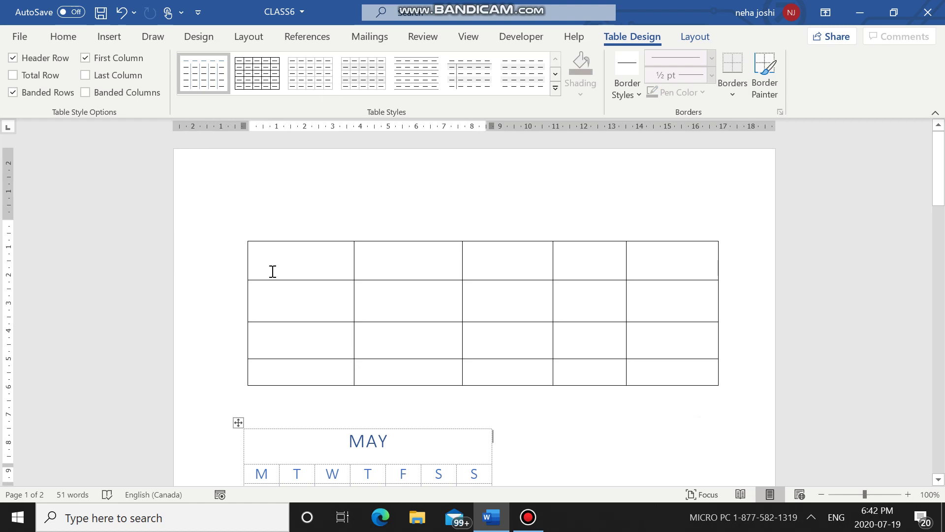
left_click(275, 255)
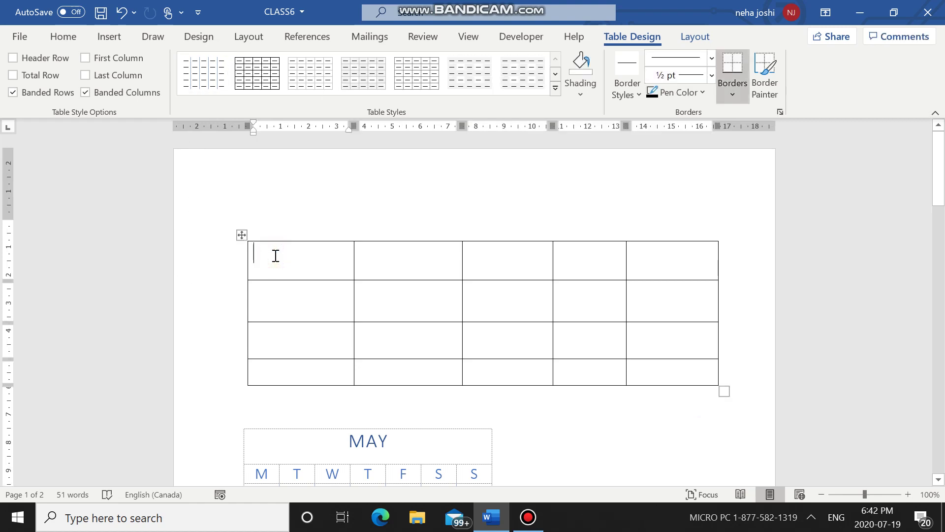
type("SNO")
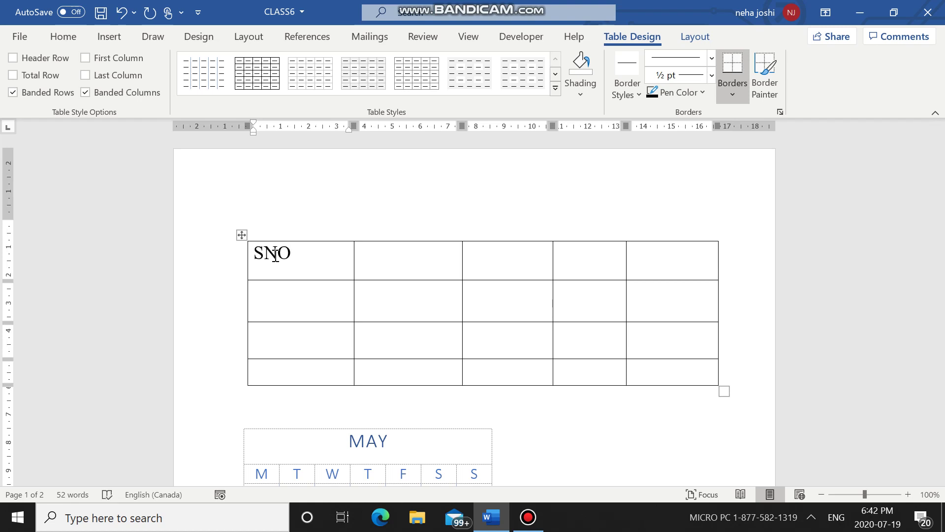
key("Tab")
type("UNITS")
key("Tab")
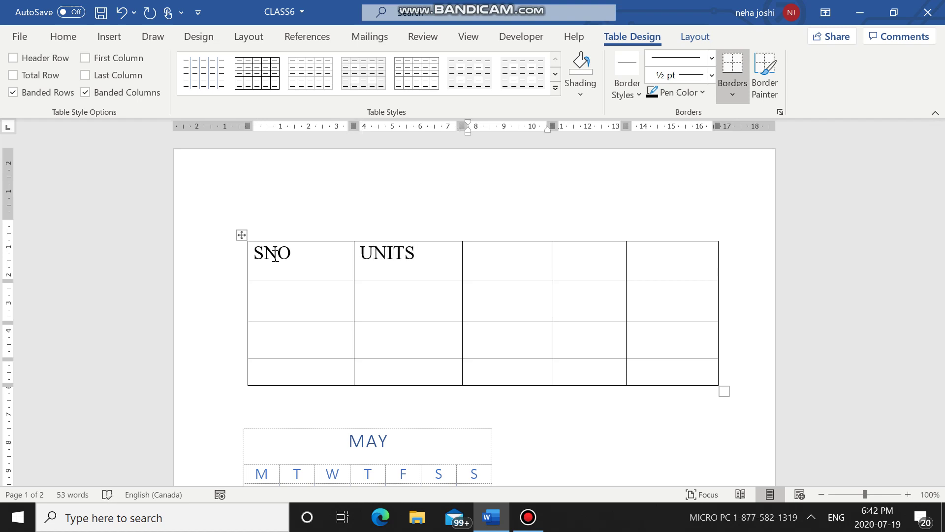
type("EXPENSES")
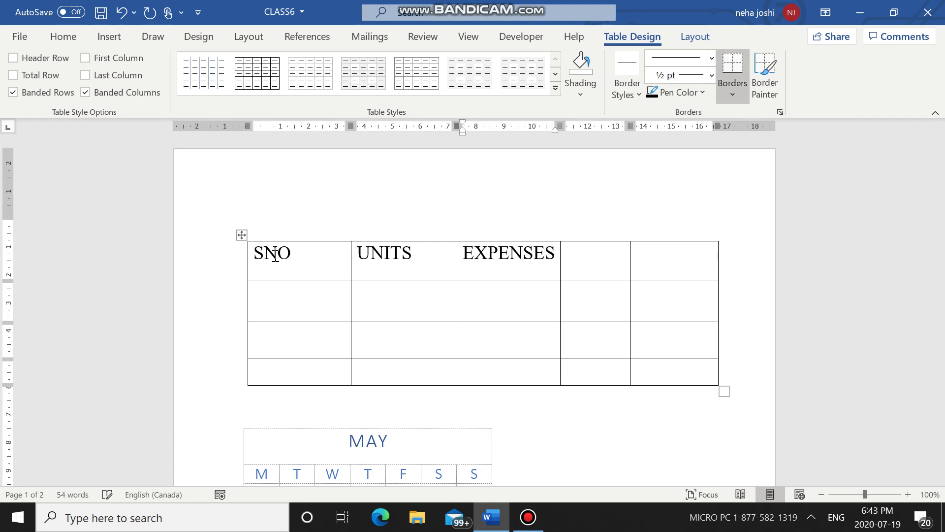
Enter the headings SOLD and INCENTIVES in the last two cells of the drawn table's top row.
key("Tab")
type("SOLD")
key("Tab")
type("I")
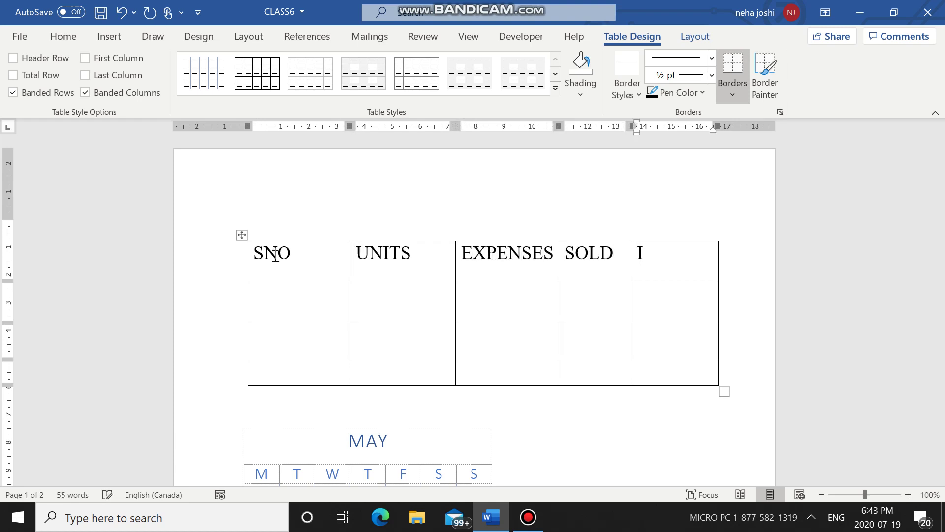
type("NCENTIVES")
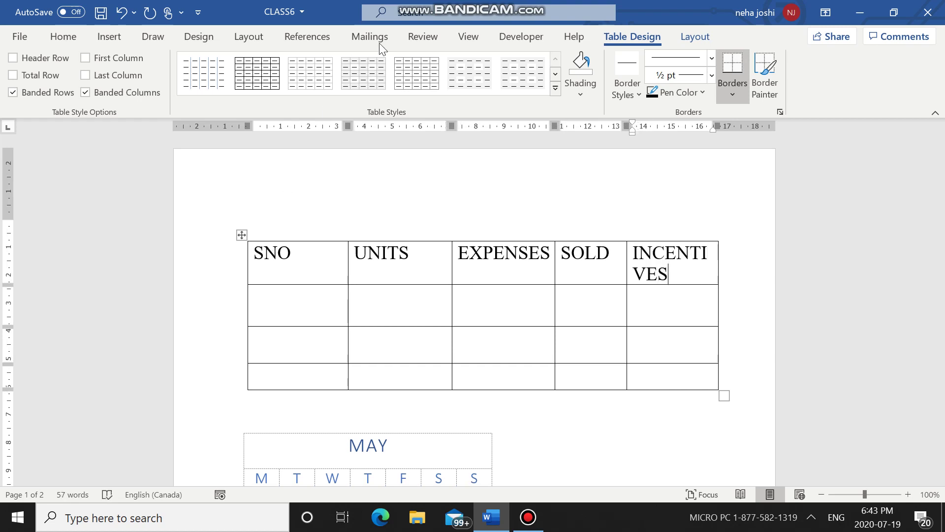
Shorten the INCENTIVES heading to INC. in the last cell of the top row.
left_click(673, 276)
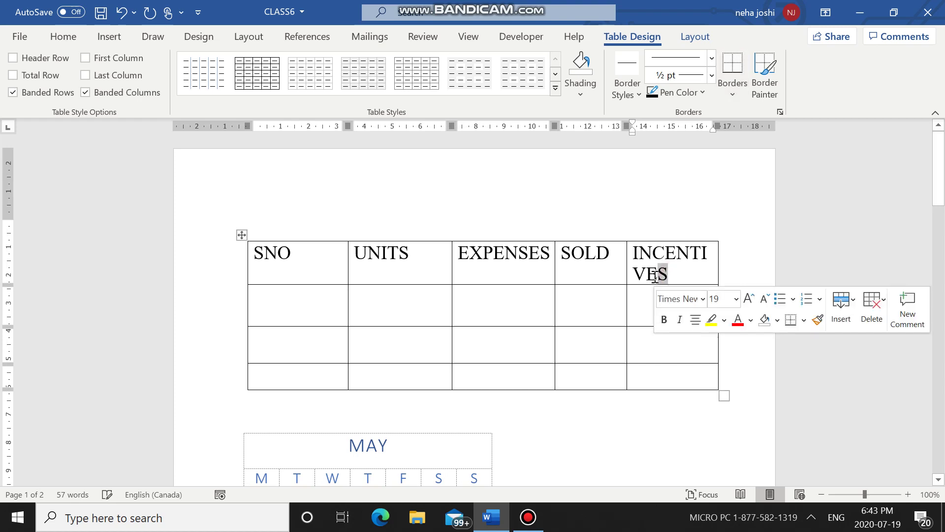
key("BackSpace")
key("BackSpace")
key("BackSpace")
key("BackSpace")
key("BackSpace")
key("BackSpace")
key("BackSpace")
key("BackSpace")
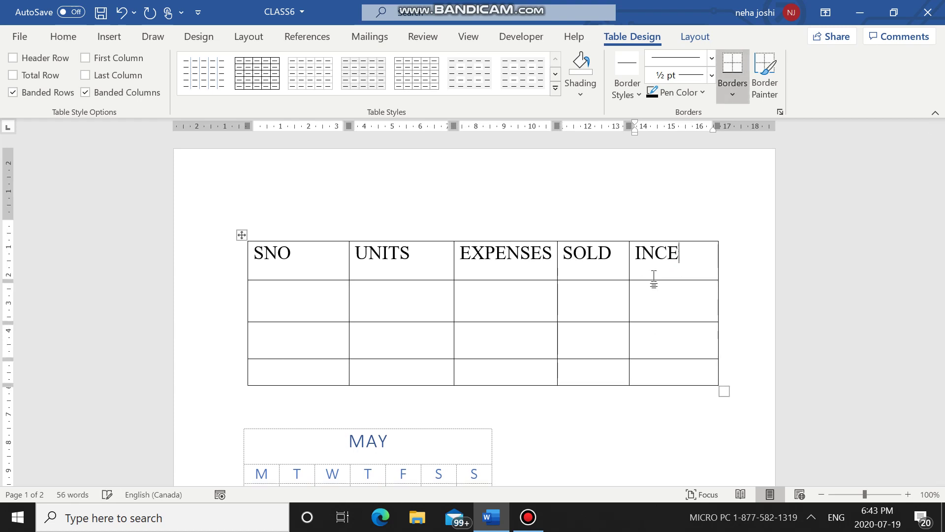
type(".")
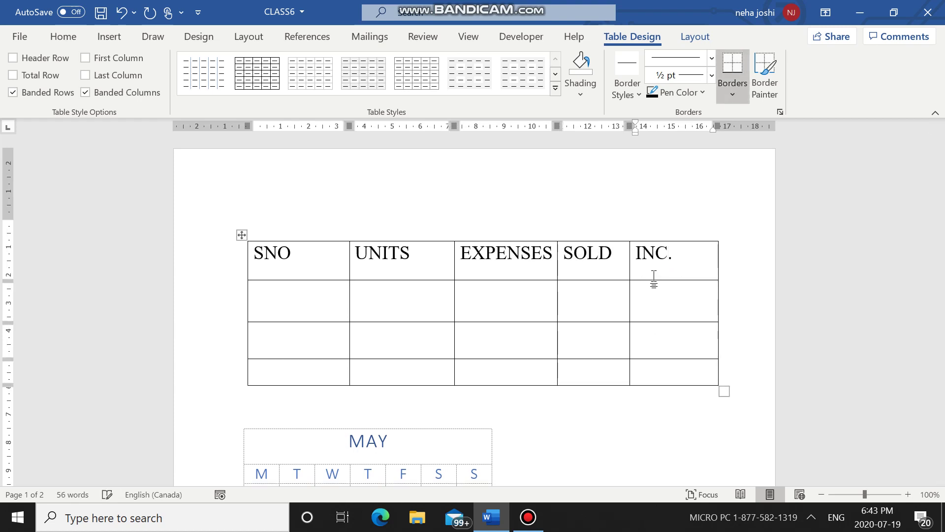
Enter 1 under SNO, 200 under UNITS and 2000 under EXPENSES in the table's second row.
left_click(264, 300)
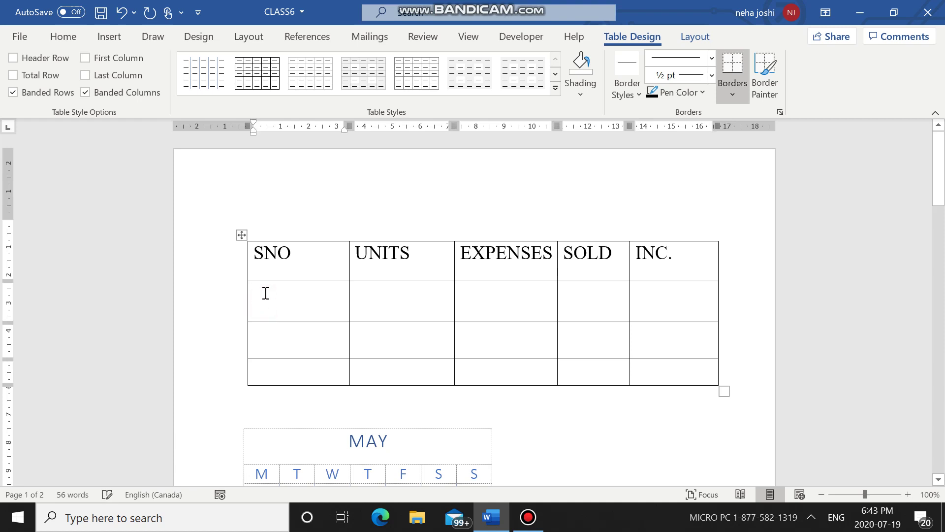
left_click(265, 293)
type("1")
left_click(382, 297)
type("2")
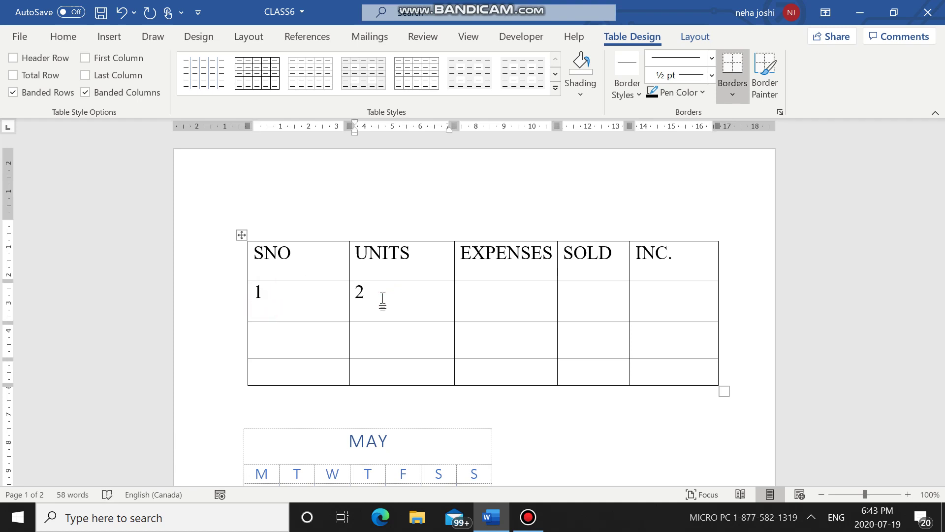
type("00")
left_click(486, 303)
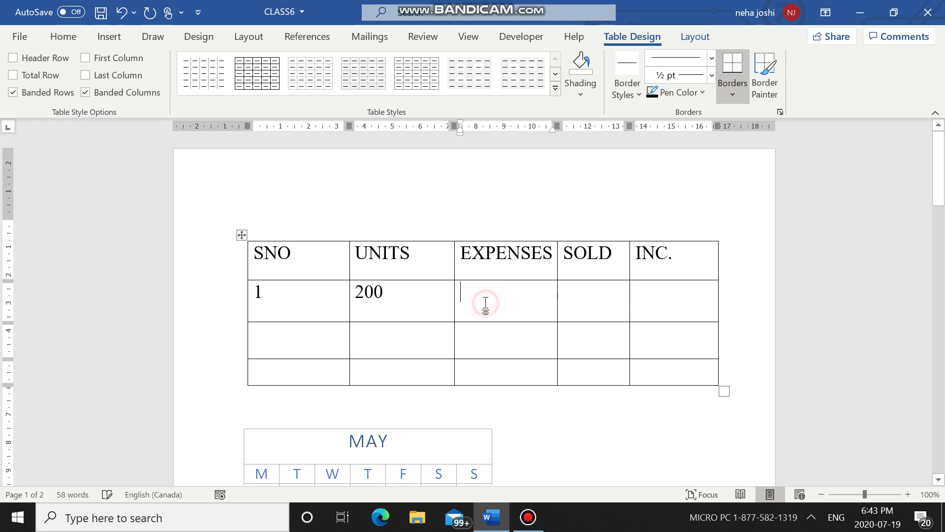
type("2000")
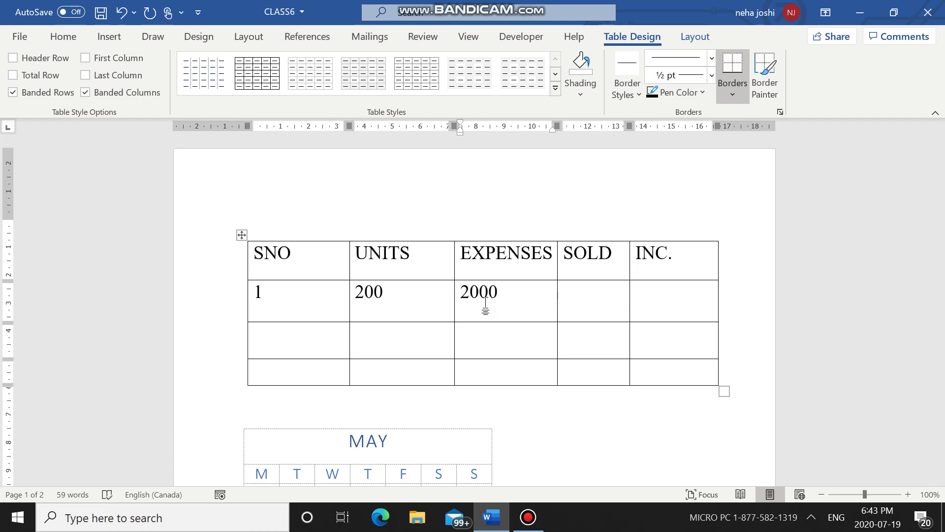
Enter 350 under SOLD in the second row, and clear that cell again.
left_click(609, 285)
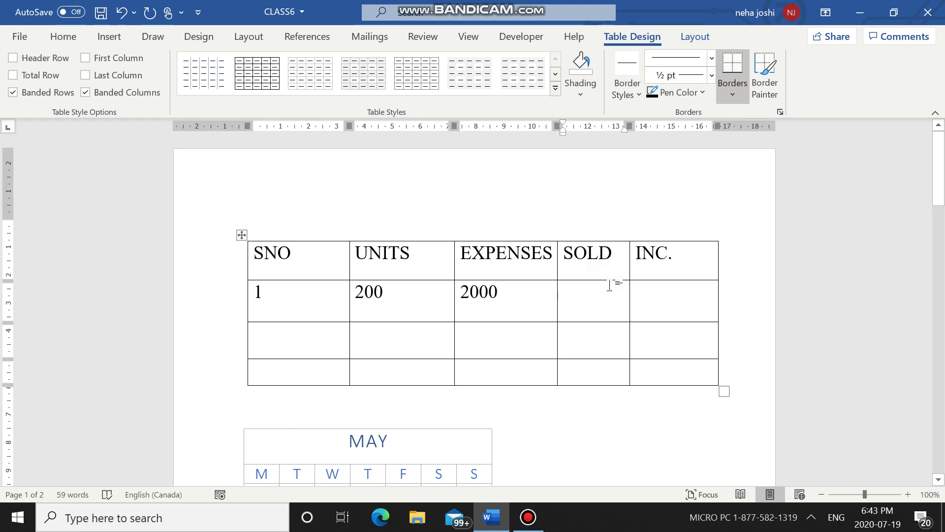
type("350")
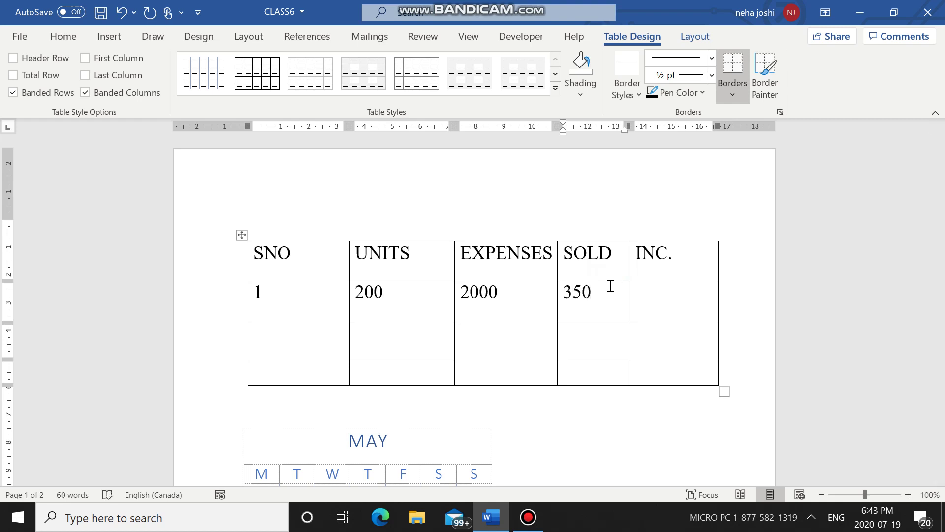
key("Tab")
key("shift+Tab")
left_click(611, 285)
key("BackSpace")
key("BackSpace")
key("BackSpace")
left_click(315, 350)
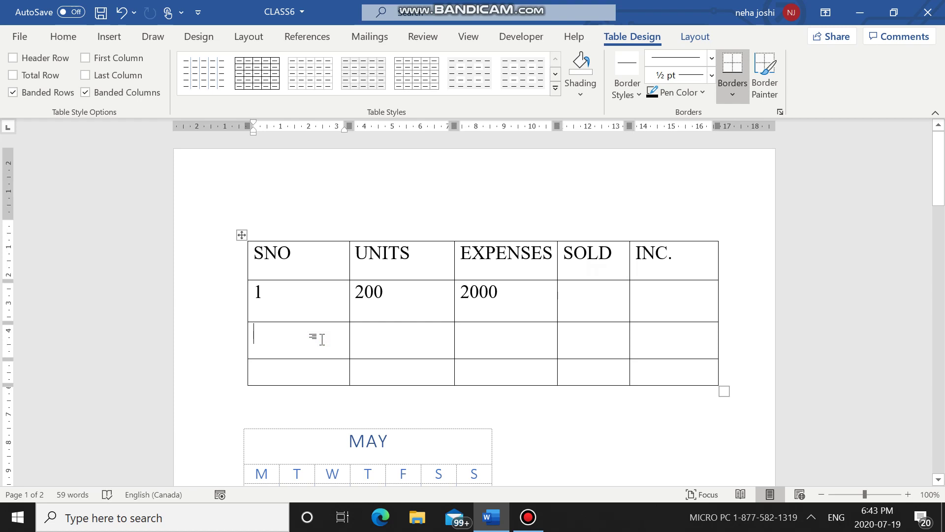
key("Tab")
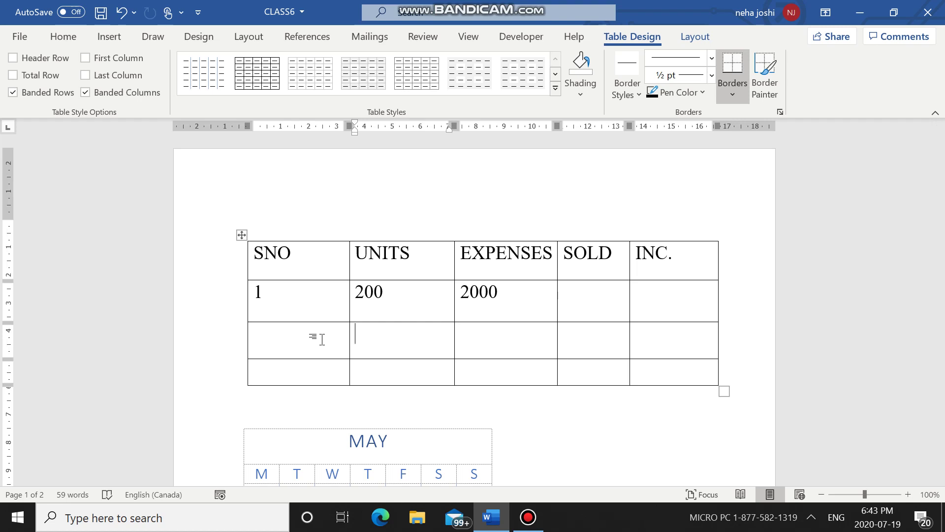
left_click(322, 339)
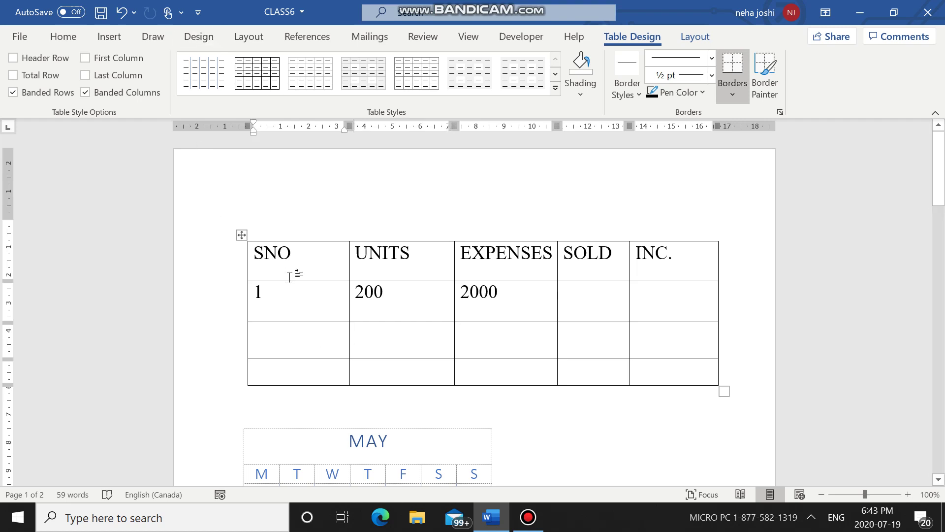
Replace the second row's UNITS value with 150 and re-enter 2000 under EXPENSES.
left_click(271, 298)
key("Tab")
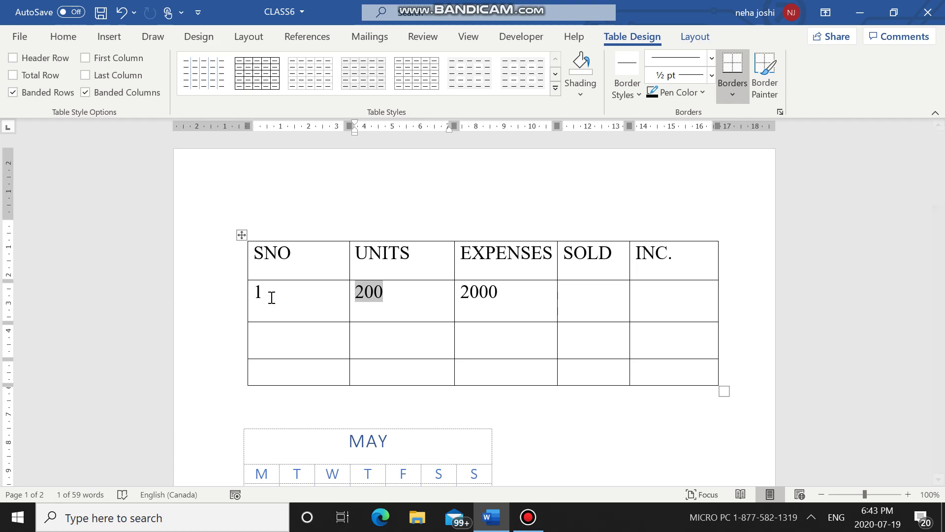
type("150")
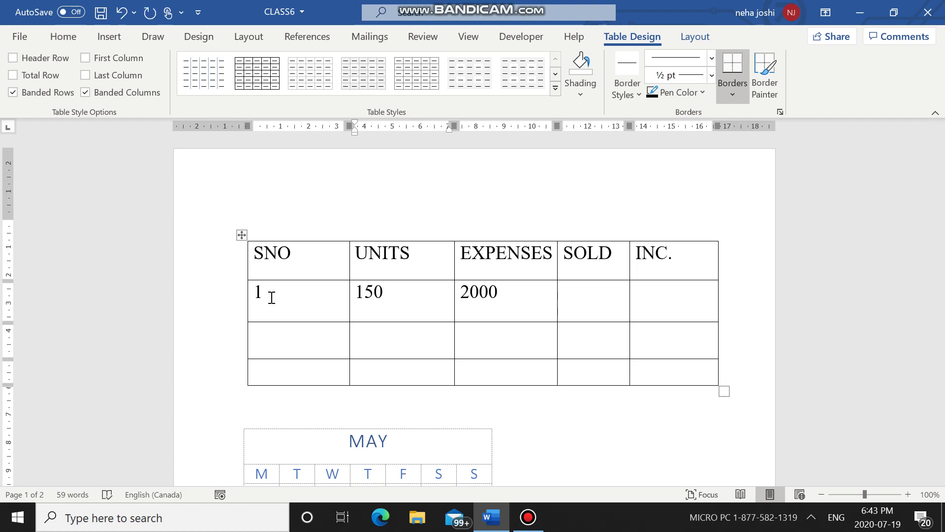
key("Tab")
type("20")
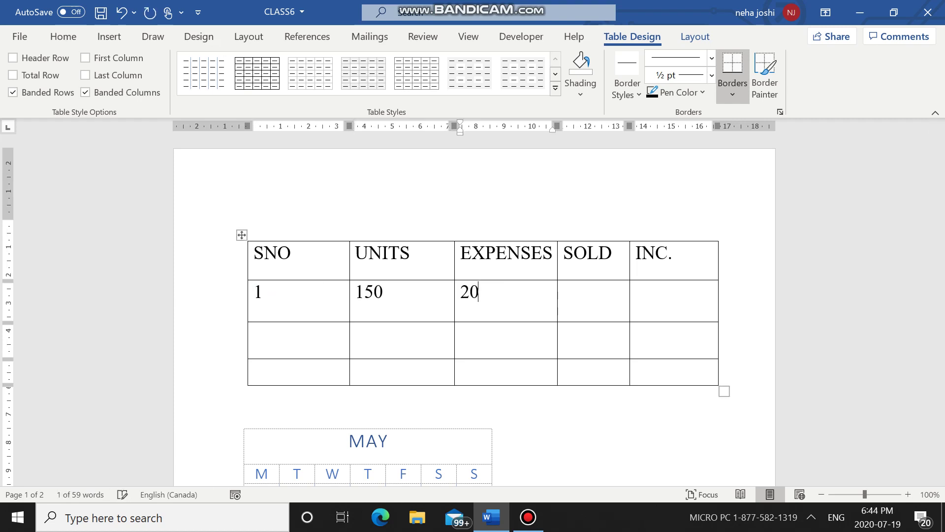
type("00")
Enter 200 under SOLD and 120 under INC. in the second row, and return the cursor to the SOLD cell.
key("Tab")
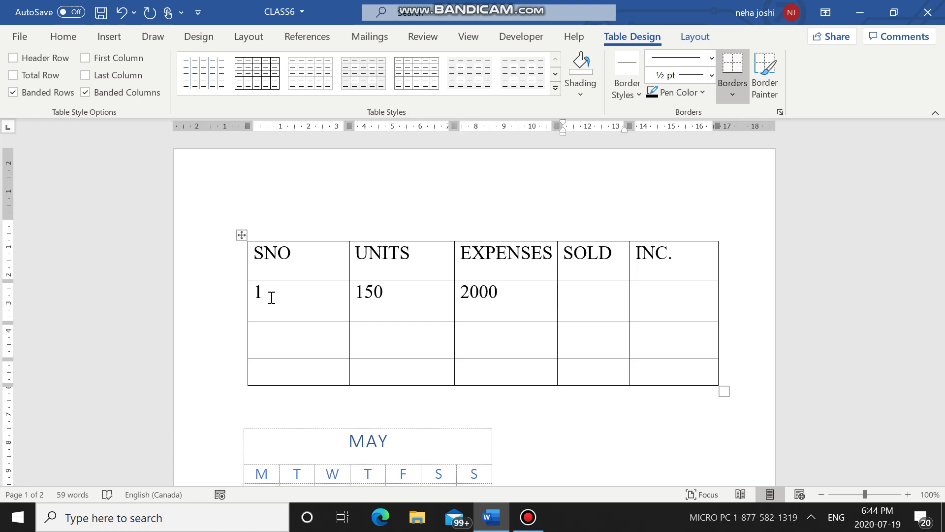
type("200")
key("BackSpace")
key("Tab")
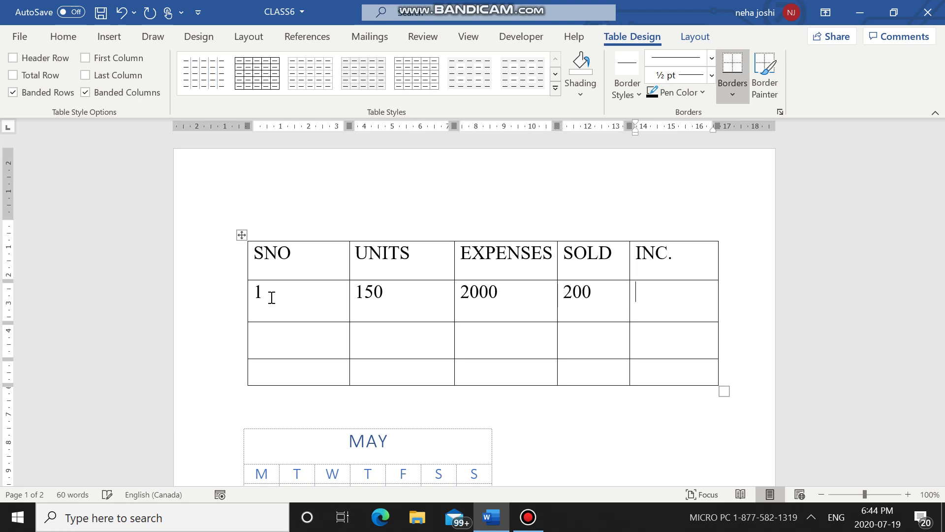
type("120")
key("shift+Tab")
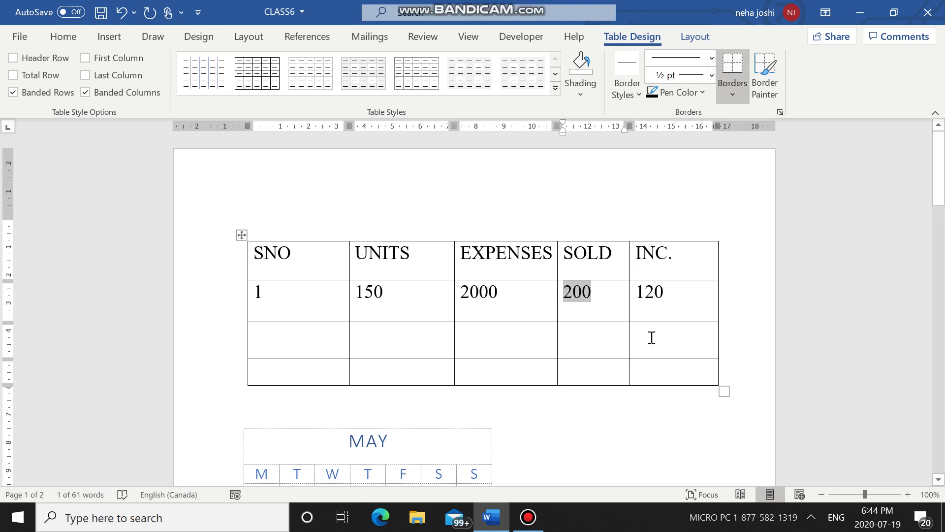
left_click(621, 309)
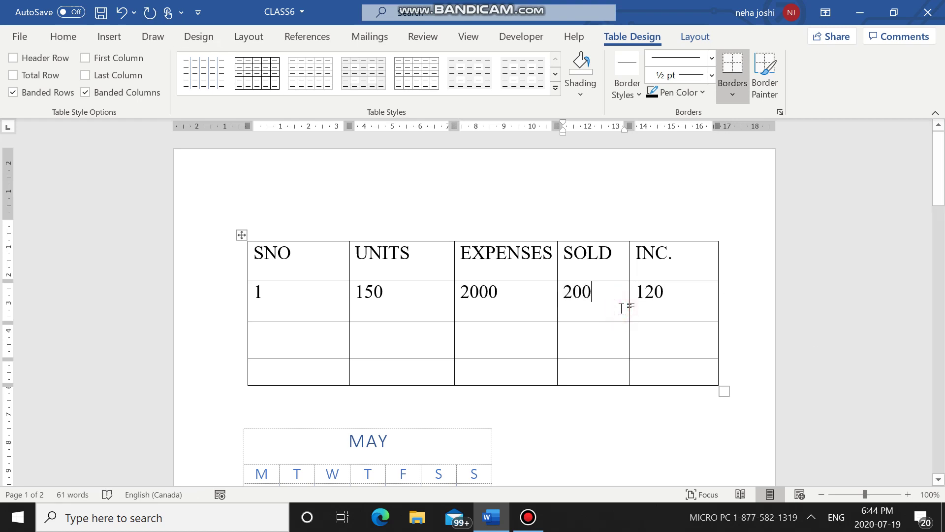
Minimize the document window to show the desktop.
left_click(539, 520)
left_click(536, 519)
left_click(860, 12)
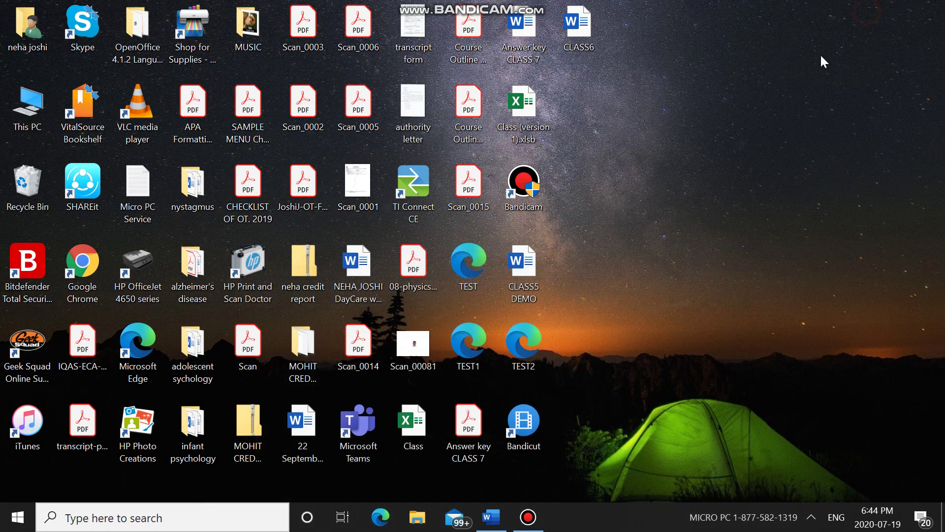